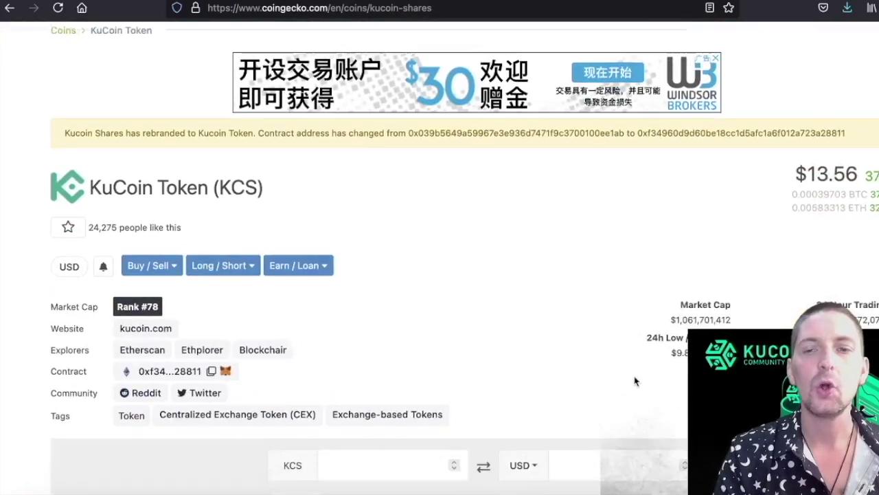
# Set the KuCoin Token price chart to the Max range, covering Nov 8, 2017 to Jul 7, 2021.
pyautogui.scroll(-10, 633, 378)
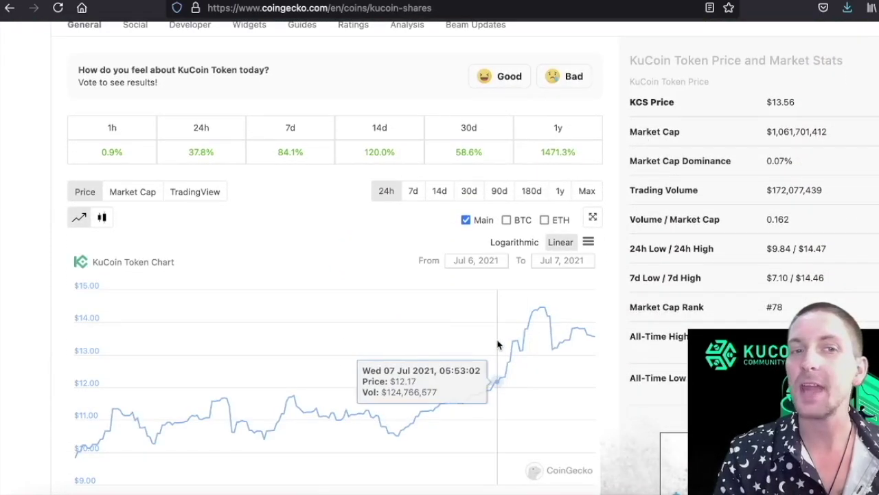
pyautogui.scroll(-2, 497, 344)
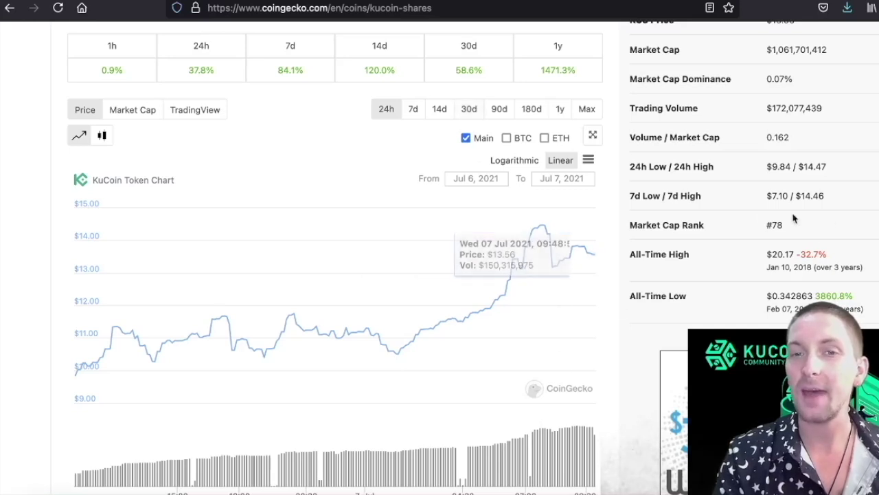
pyautogui.scroll(1, 810, 181)
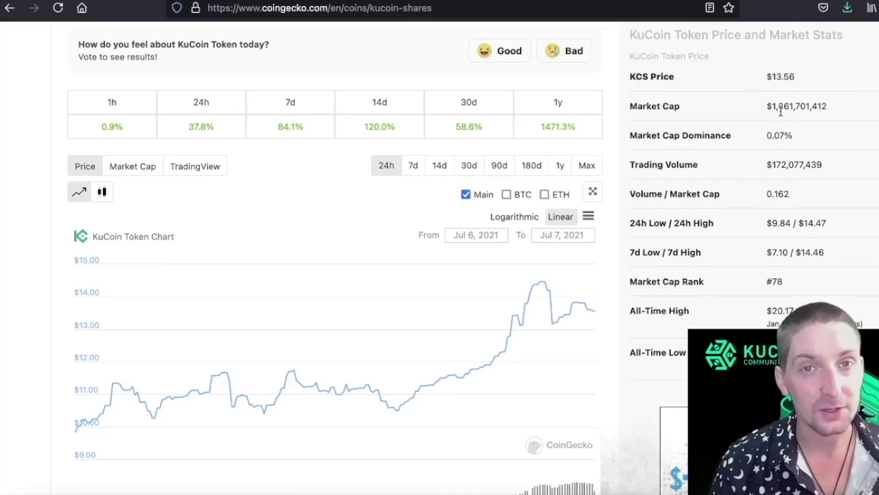
pyautogui.click(586, 164)
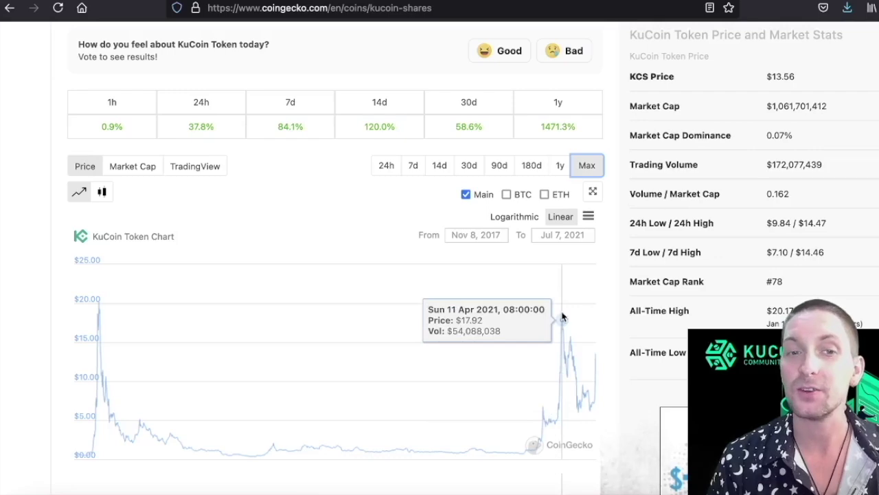
pyautogui.scroll(15, 325, 342)
pyautogui.scroll(-2, 324, 342)
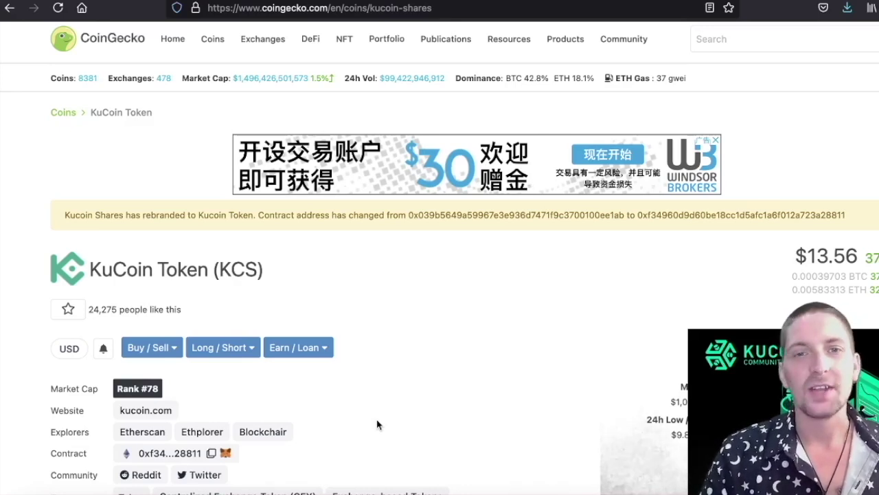
pyautogui.scroll(-4, 377, 424)
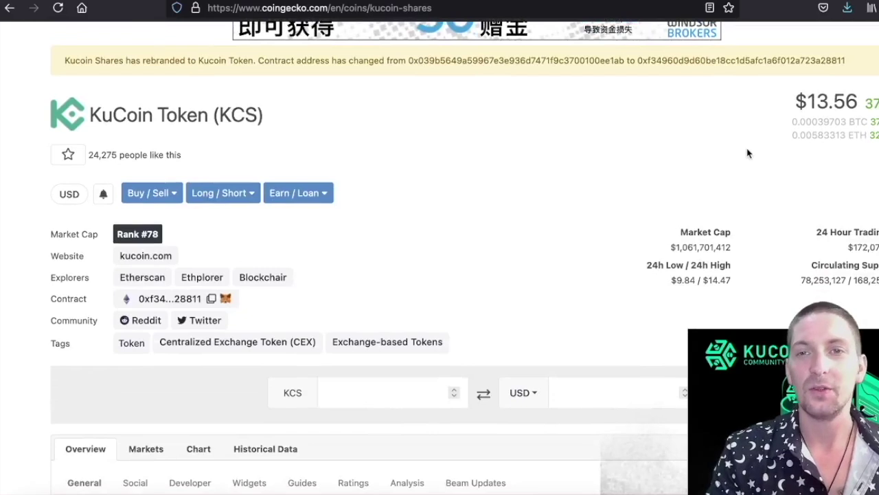
pyautogui.click(817, 2)
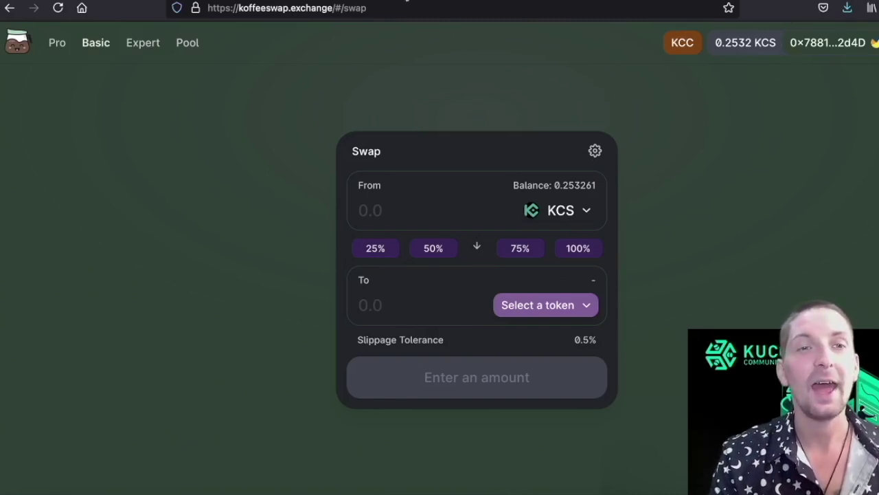
# Switch to the kuswap.finance swap page, with KCS as the swap-from token.
pyautogui.hotkey('ctrl', 'Tab')
pyautogui.scroll(-2, 412, 305)
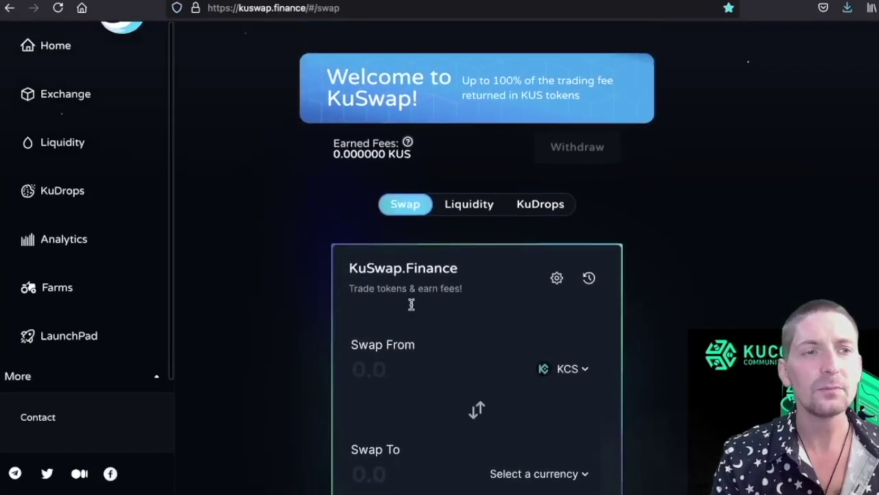
pyautogui.scroll(2, 410, 306)
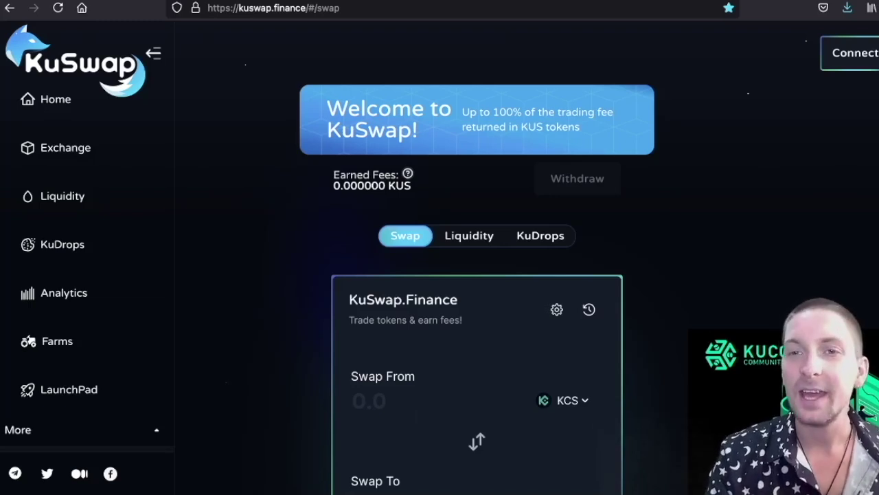
pyautogui.hotkey('alt', 'shift', 'm')
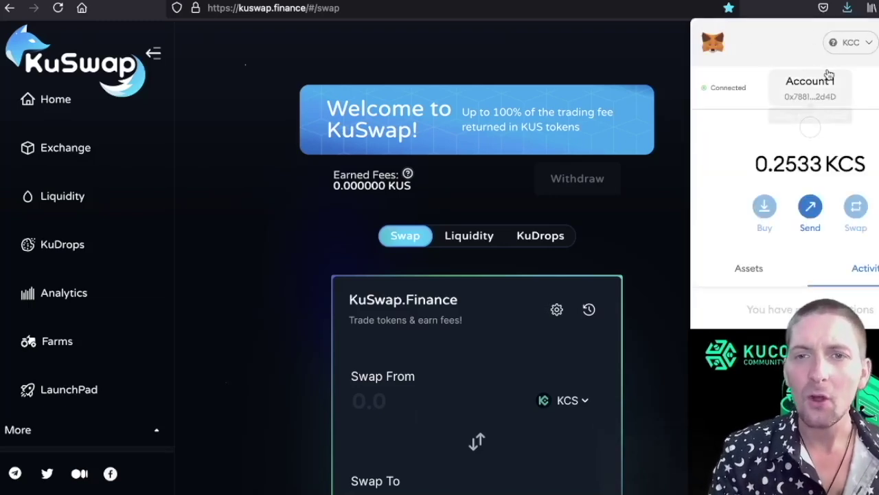
# Switch MetaMask to Binance Smart Chain Mainnet, revert to KCC, and close the wallet.
pyautogui.click(851, 44)
pyautogui.scroll(-2, 852, 134)
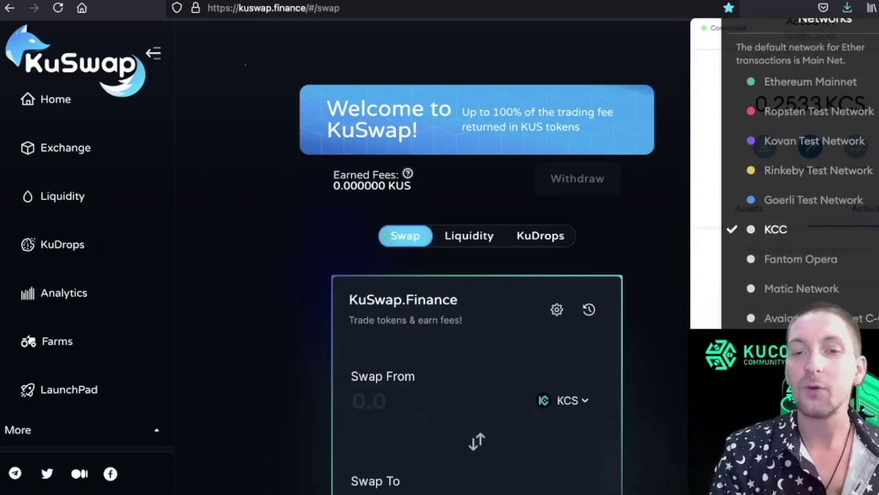
pyautogui.click(810, 347)
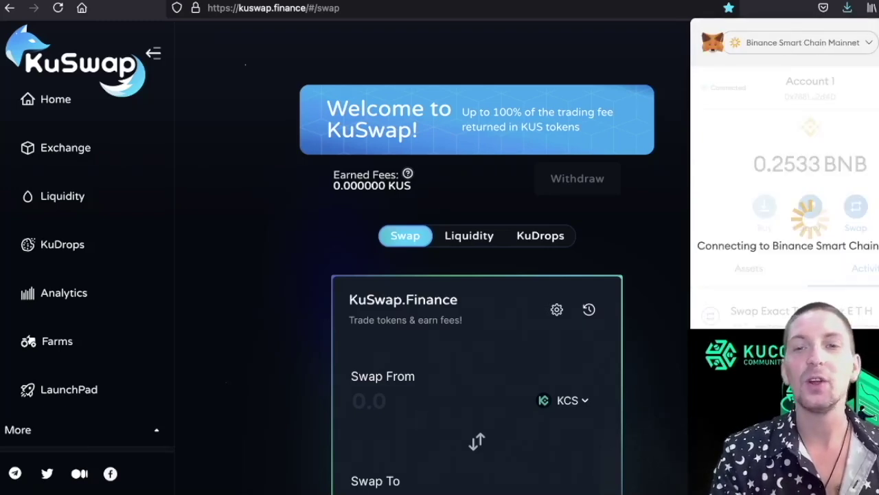
pyautogui.click(862, 45)
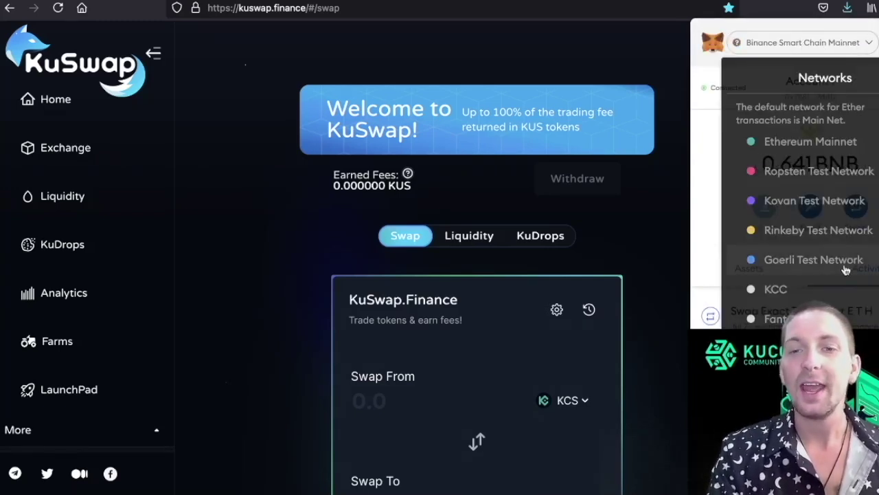
pyautogui.click(804, 298)
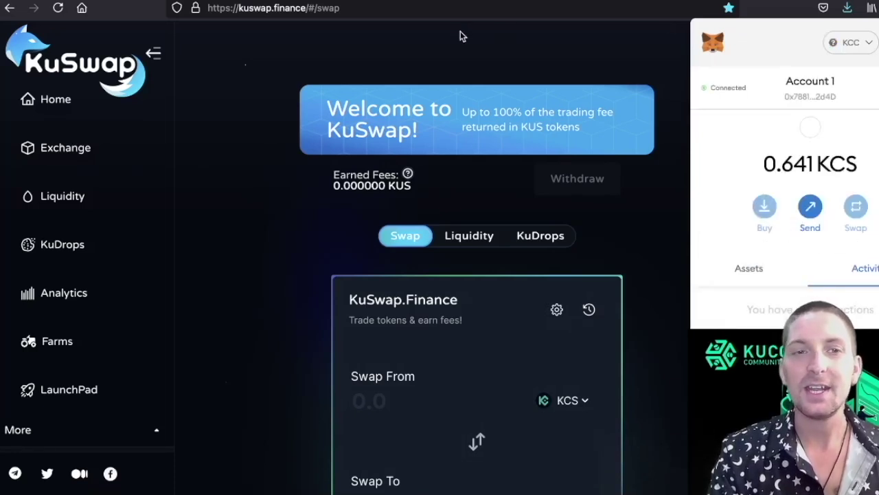
pyautogui.click(422, 67)
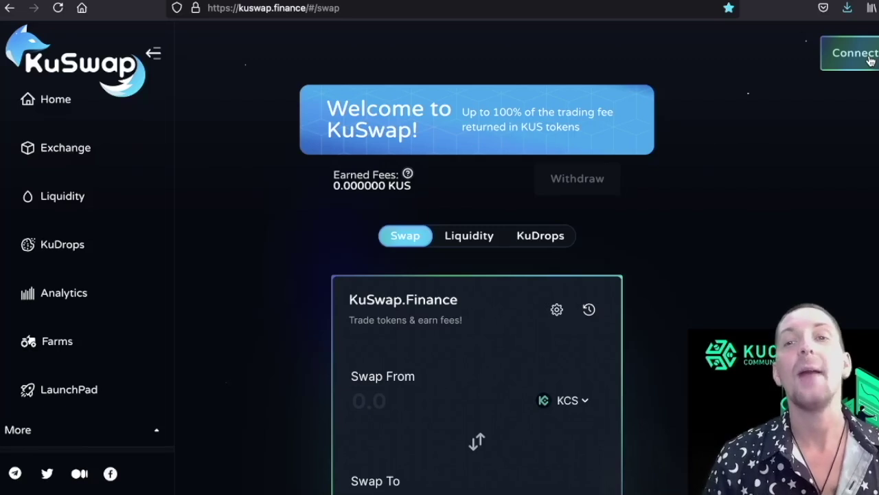
# Set the MetaMask network to Binance Smart Chain Mainnet.
pyautogui.click(854, 53)
pyautogui.click(851, 43)
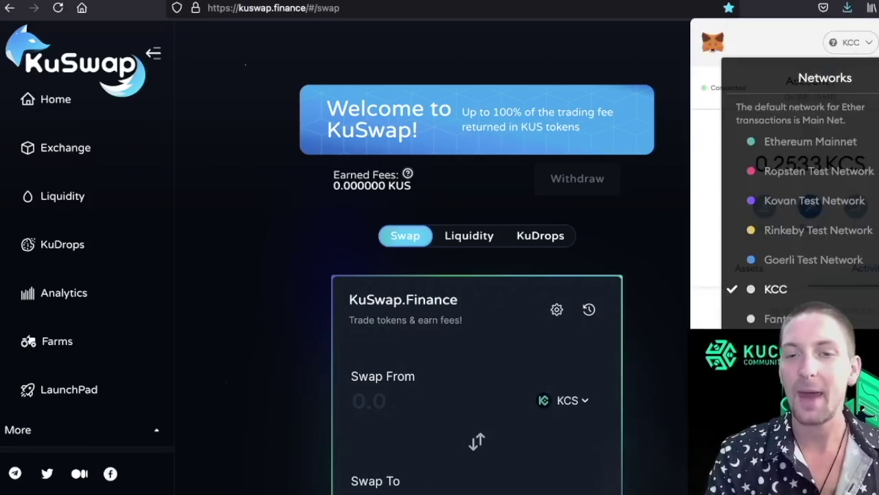
pyautogui.click(817, 348)
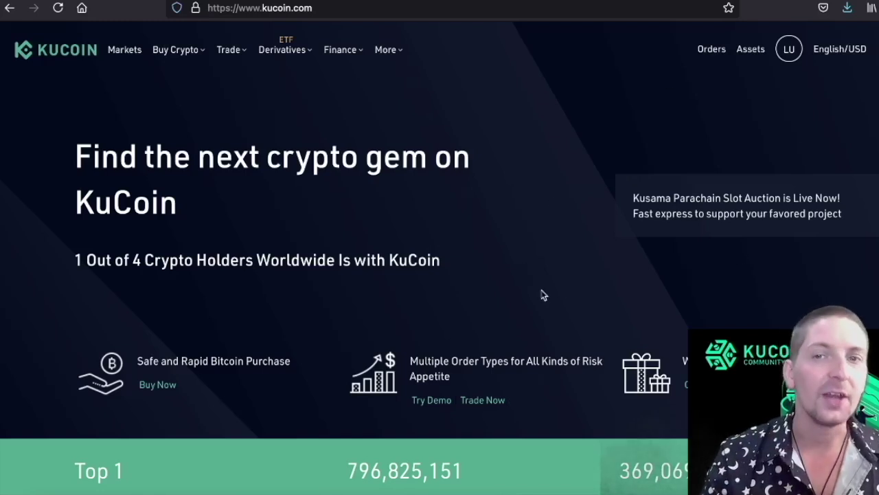
# In Assets > Main Account, search for bnb and open the BNB Deposit page.
pyautogui.moveTo(789, 49)
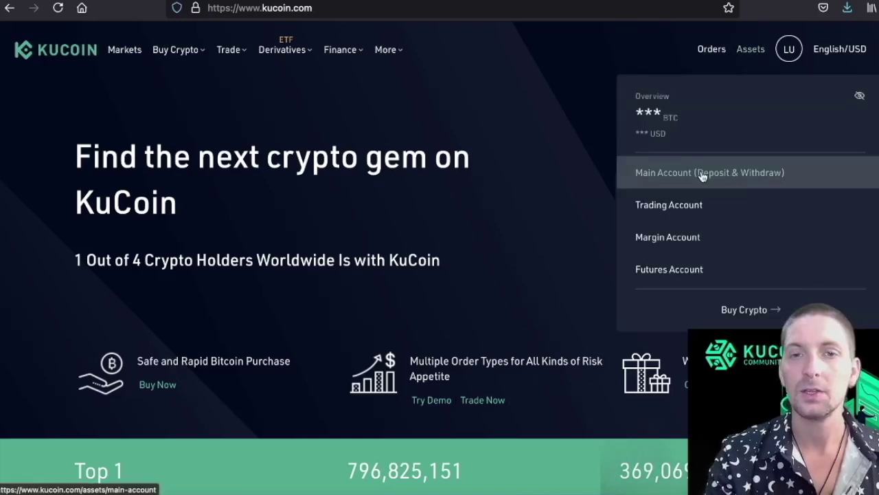
pyautogui.moveTo(753, 50)
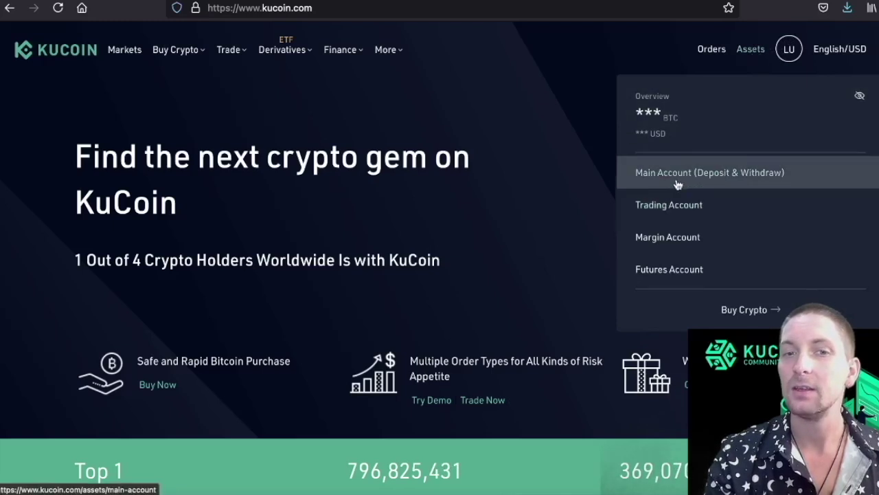
pyautogui.click(701, 174)
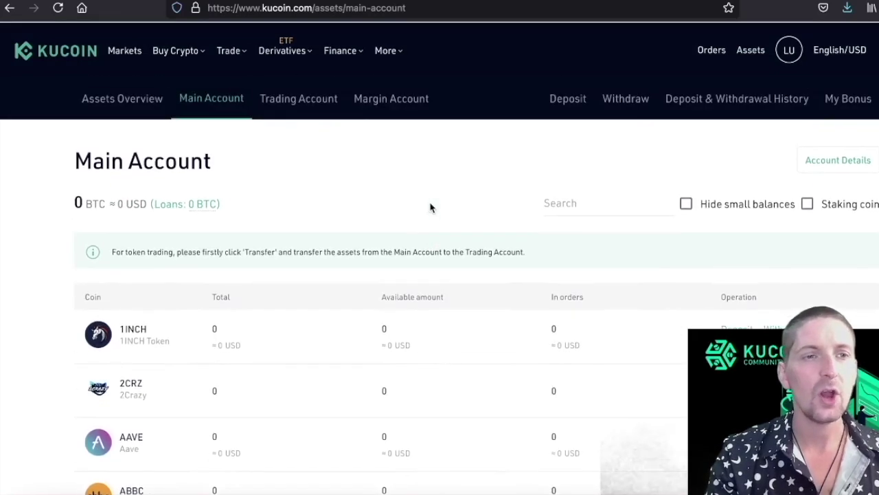
pyautogui.scroll(-1, 339, 227)
pyautogui.click(583, 145)
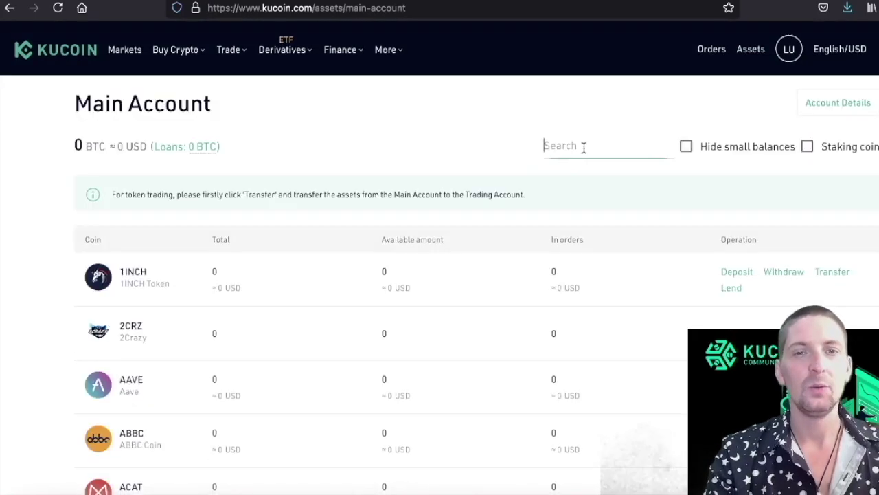
pyautogui.write('bnb')
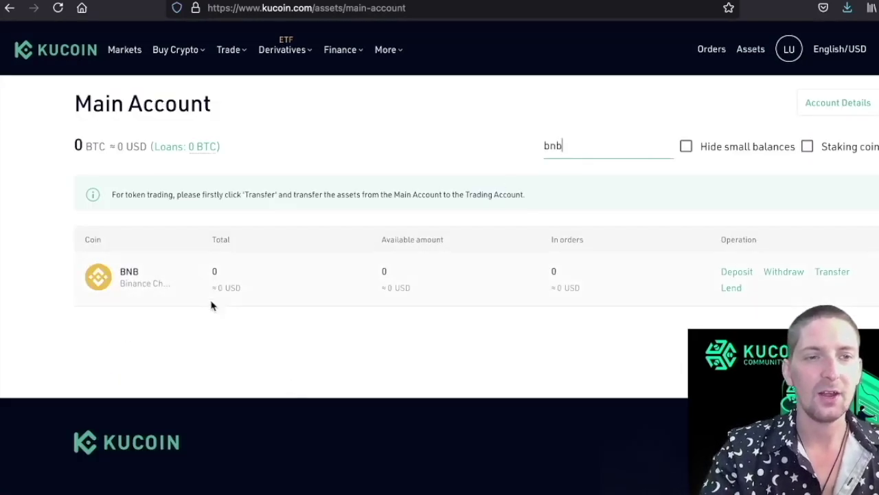
pyautogui.click(139, 274)
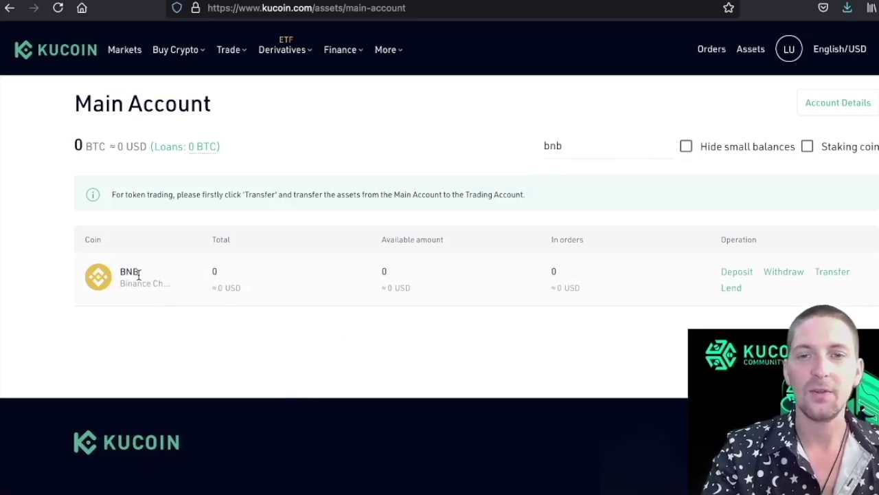
pyautogui.click(736, 272)
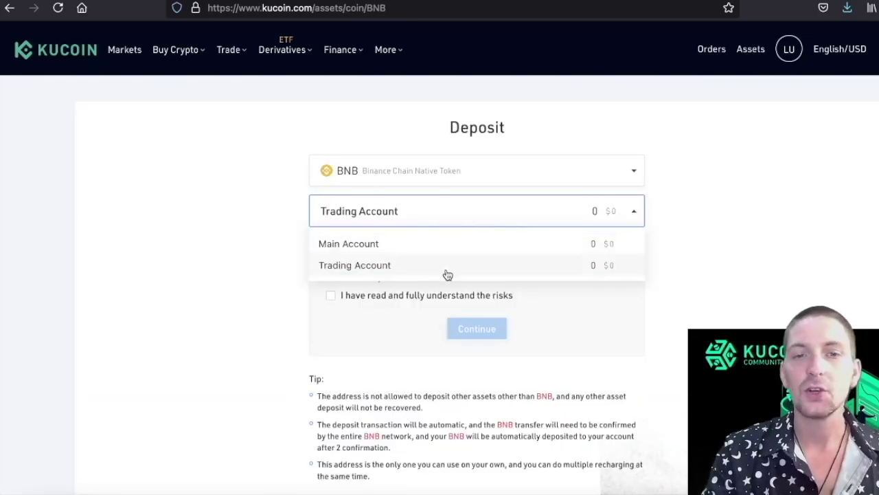
# Keep Trading Account as the destination, accept the deposit risks, and dismiss the memo notice.
pyautogui.click(692, 246)
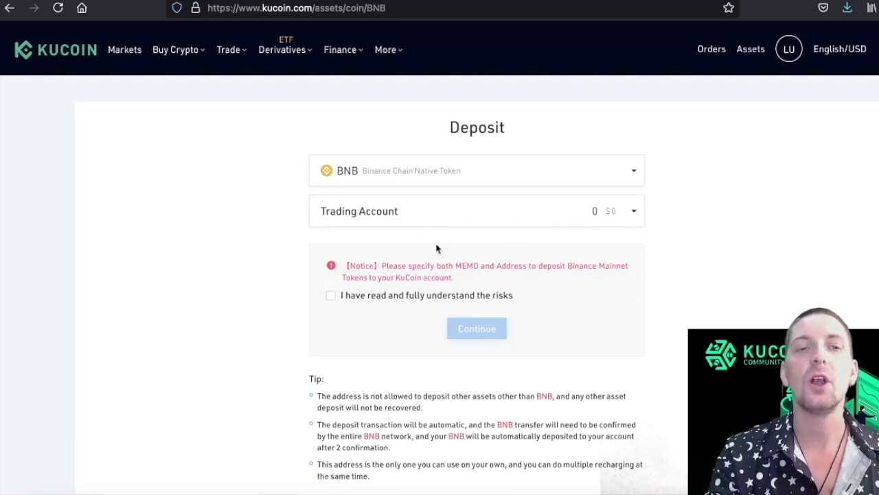
pyautogui.click(400, 217)
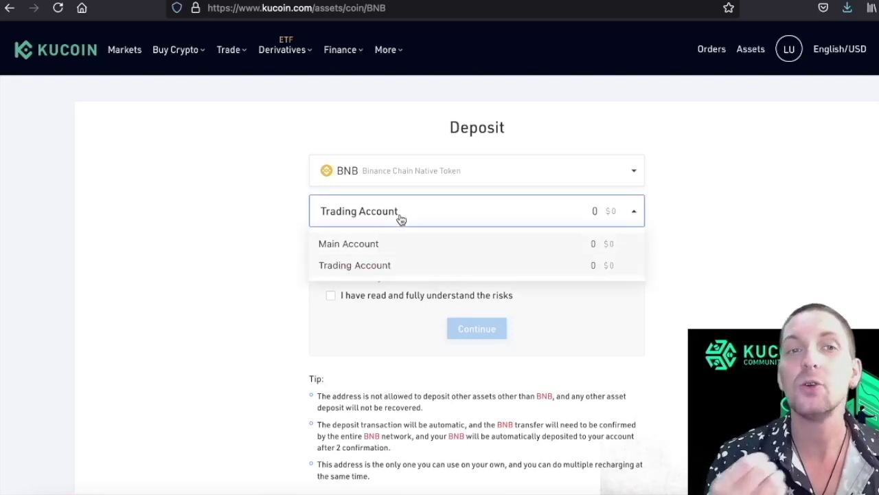
pyautogui.click(354, 265)
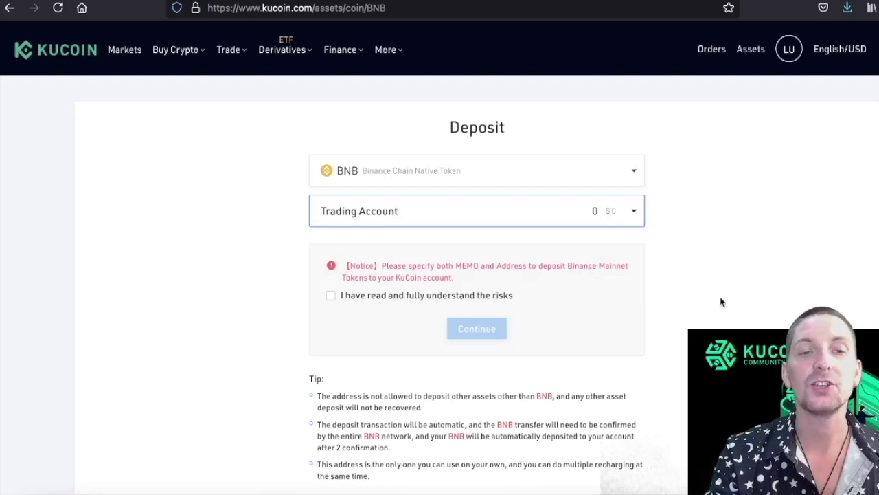
pyautogui.scroll(-1, 687, 292)
pyautogui.click(495, 268)
pyautogui.click(485, 300)
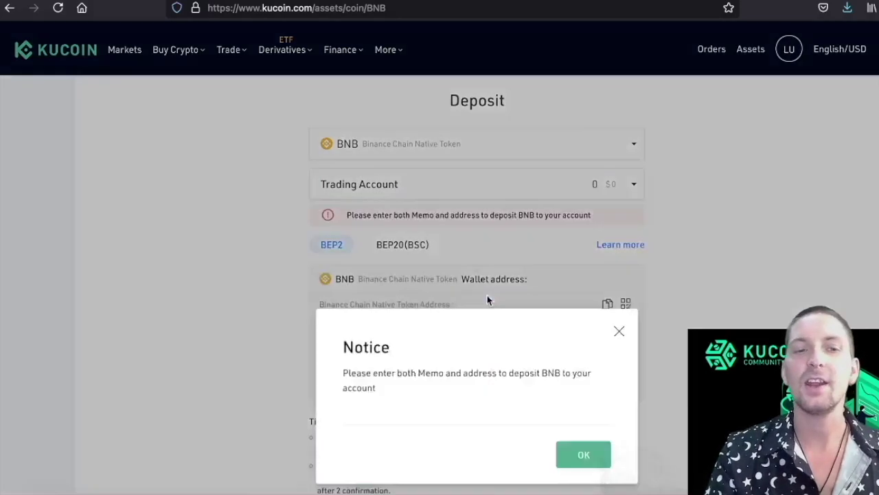
pyautogui.click(583, 316)
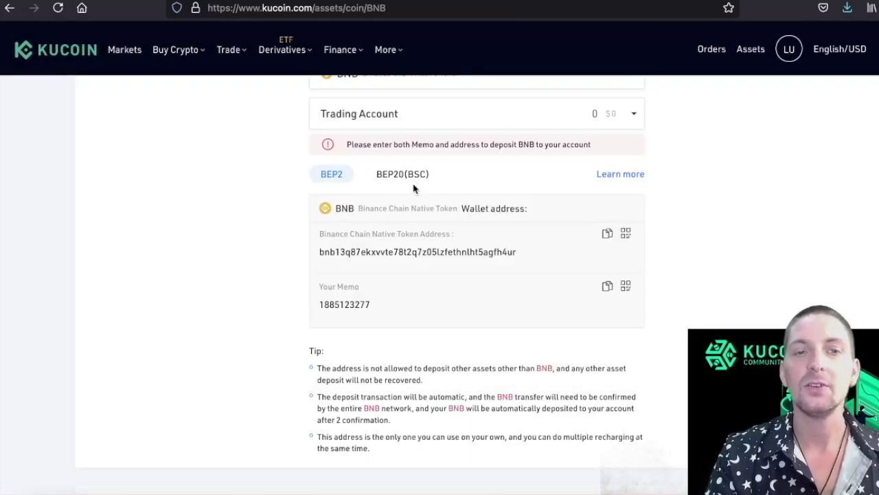
# Switch the BNB deposit network to BEP20 (BSC) to show the BSC address.
pyautogui.scroll(7, 389, 196)
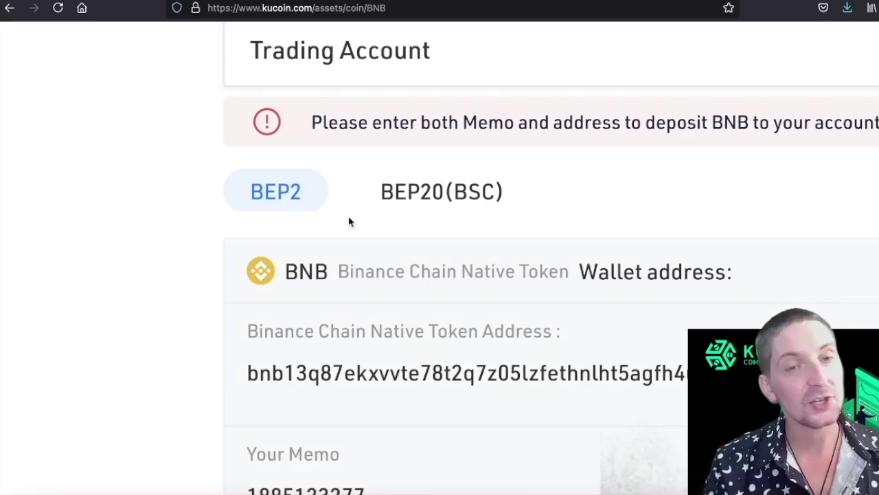
pyautogui.click(449, 191)
pyautogui.scroll(-7, 699, 224)
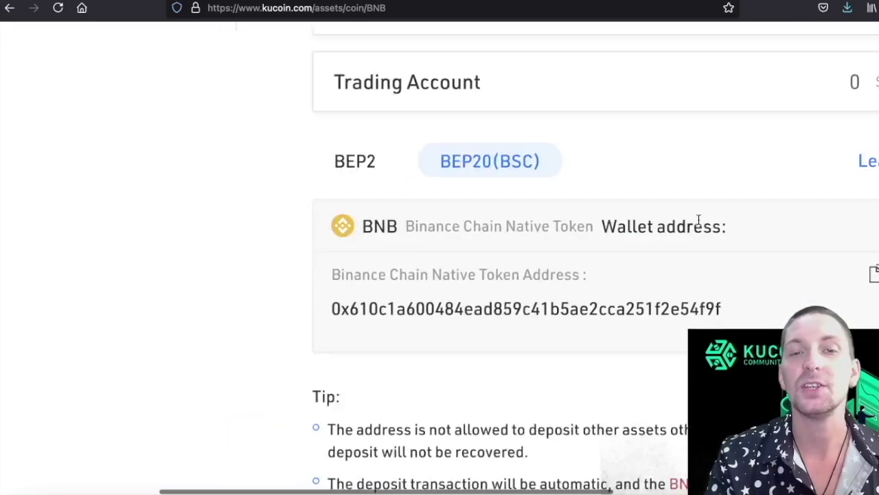
pyautogui.scroll(2, 536, 187)
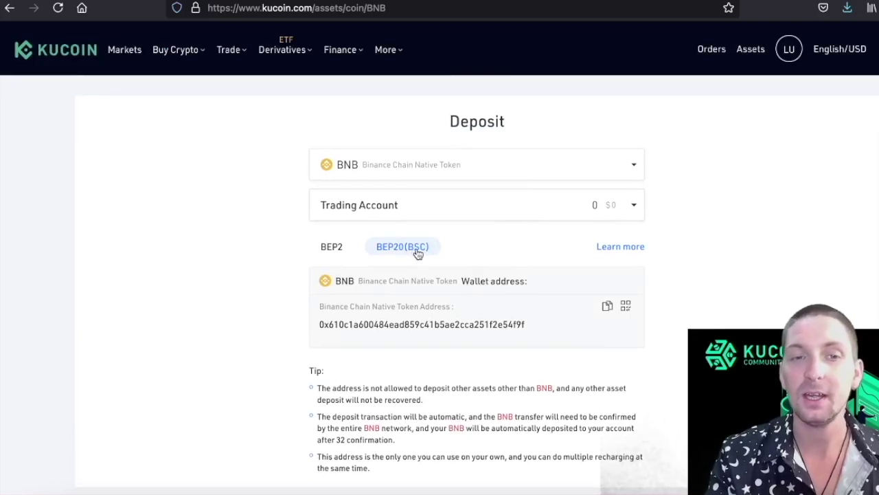
# Copy the BEP20 deposit address and set up a MetaMask send of 0.6 BNB to it.
pyautogui.click(608, 307)
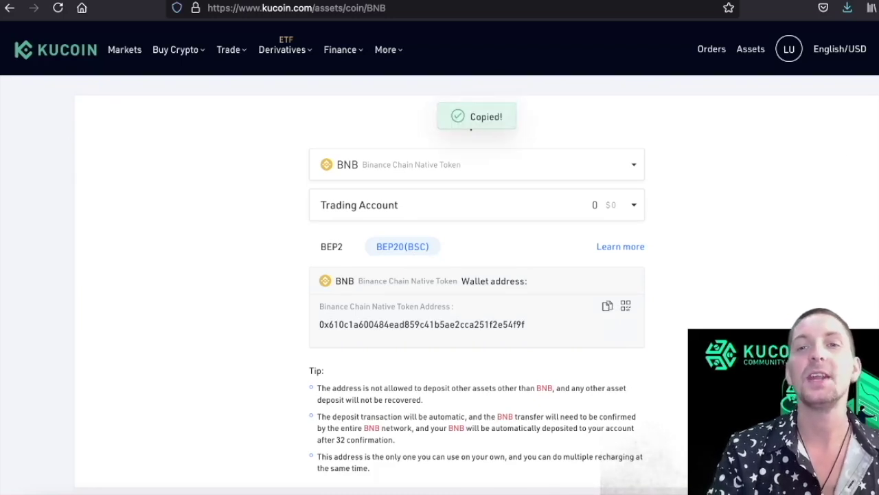
pyautogui.hotkey('alt', 'shift', 'm')
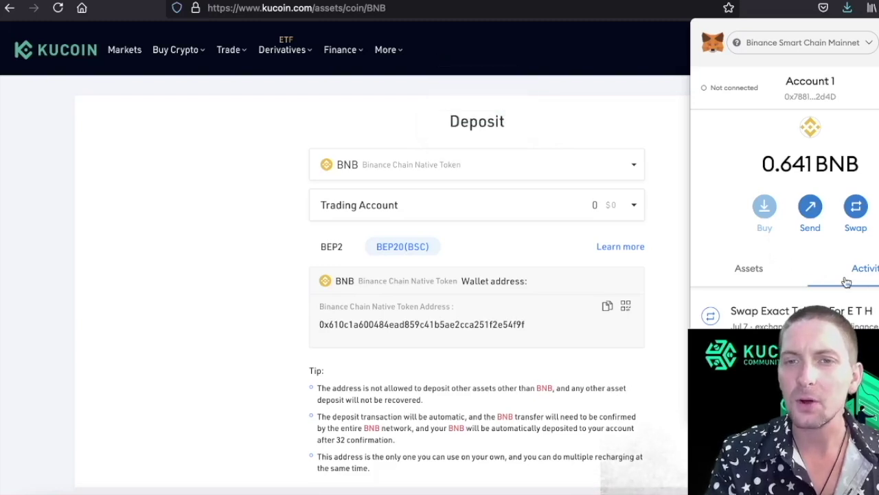
pyautogui.click(811, 209)
pyautogui.hotkey('ctrl', 'v')
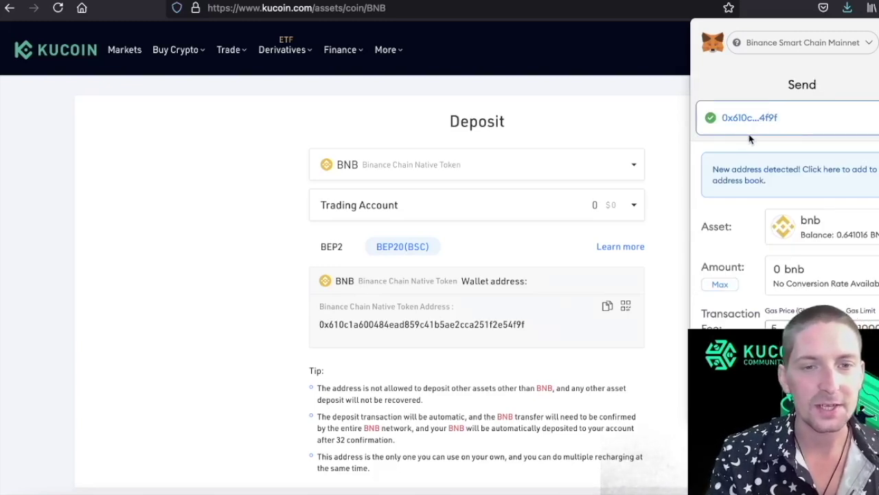
pyautogui.click(809, 268)
pyautogui.write('.6')
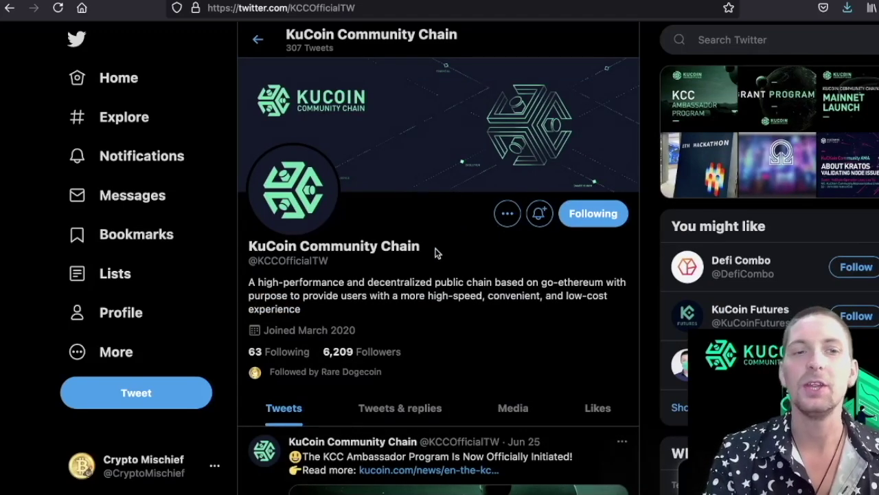
# Scroll the KCC Twitter profile, then view KuCoin's Trading Account holding 0.6 BNB.
pyautogui.scroll(-2, 453, 302)
pyautogui.scroll(2, 453, 303)
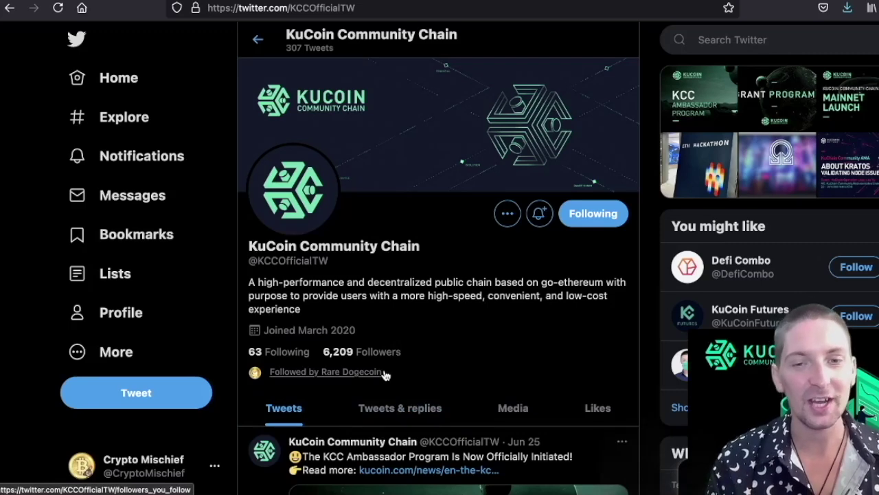
pyautogui.scroll(-10, 385, 375)
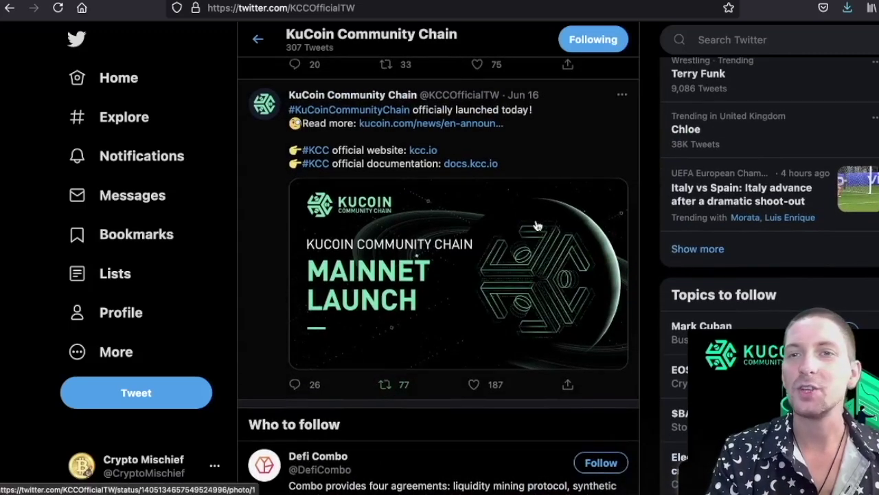
pyautogui.scroll(10, 523, 296)
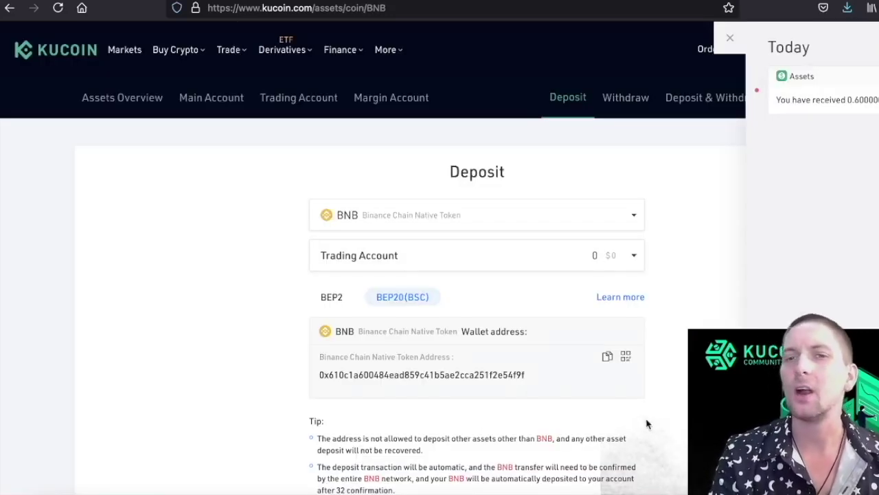
pyautogui.click(715, 190)
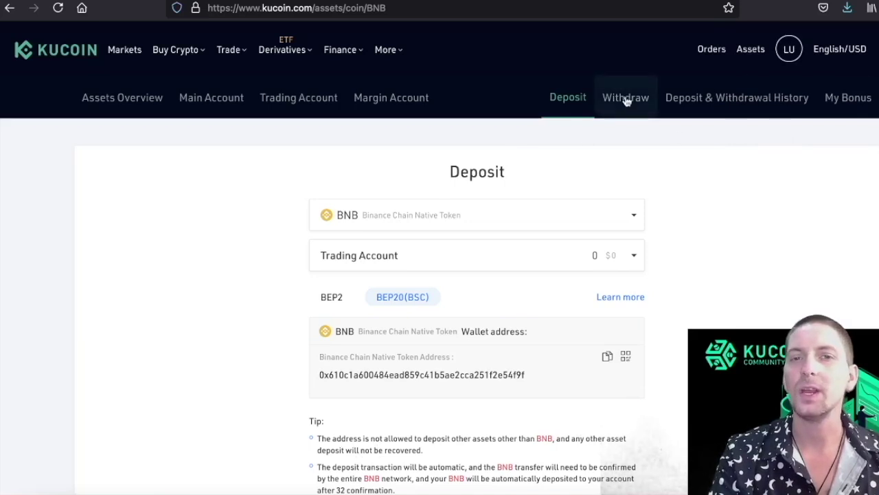
pyautogui.click(286, 104)
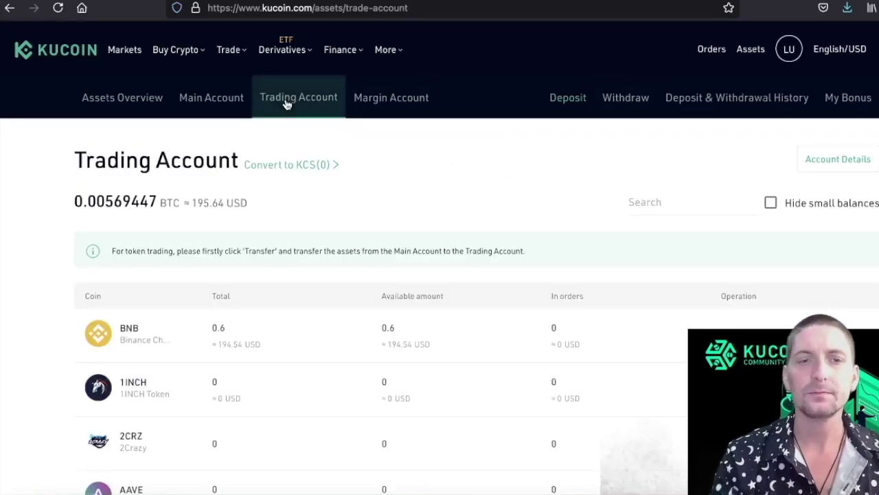
# Open and cancel the BNB Transfer form, then go to Spot Trading for BTC/USDT.
pyautogui.scroll(-2, 474, 270)
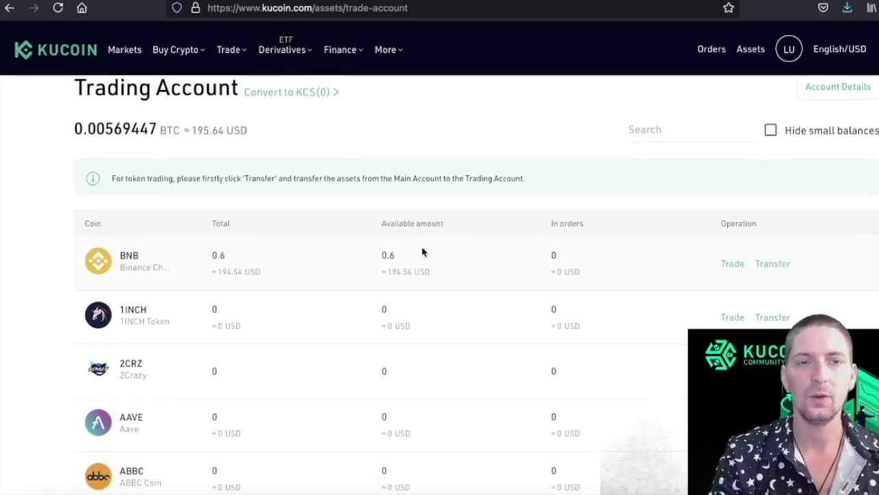
pyautogui.scroll(4, 367, 275)
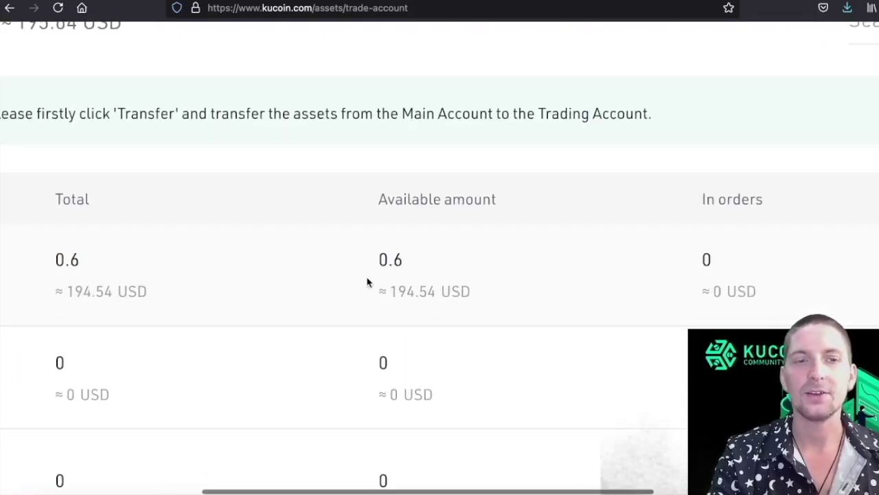
pyautogui.scroll(-4, 364, 282)
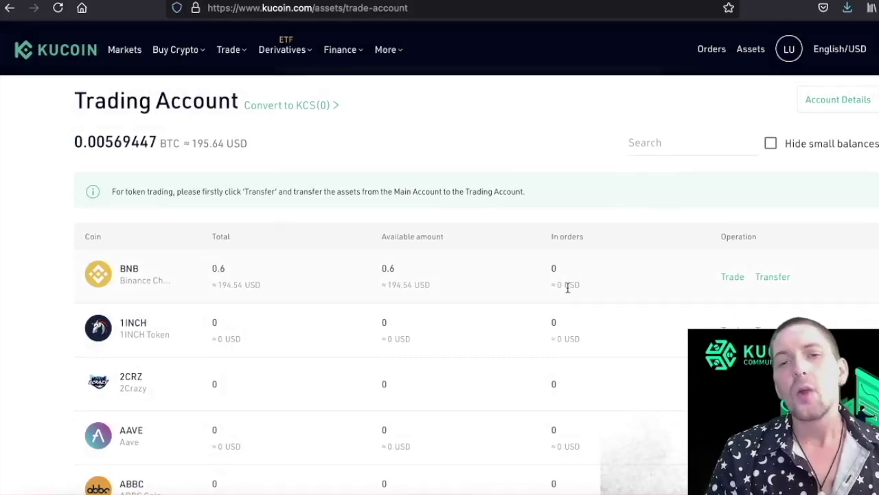
pyautogui.click(775, 277)
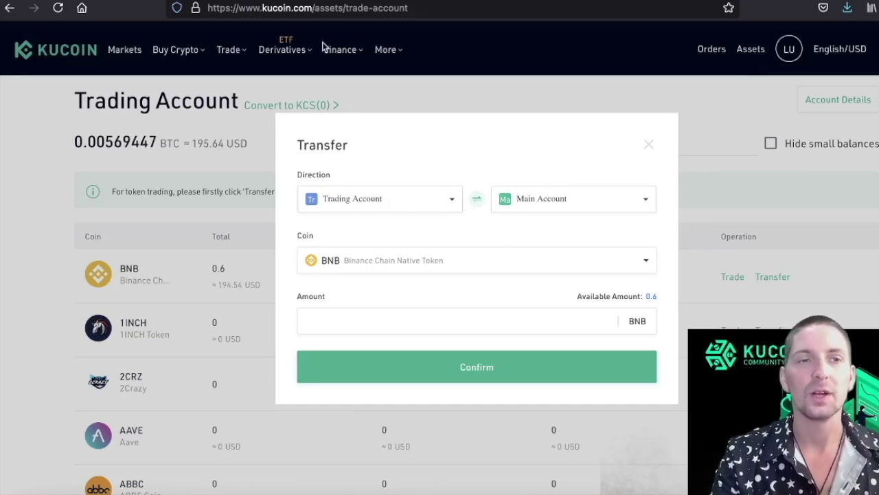
pyautogui.click(719, 146)
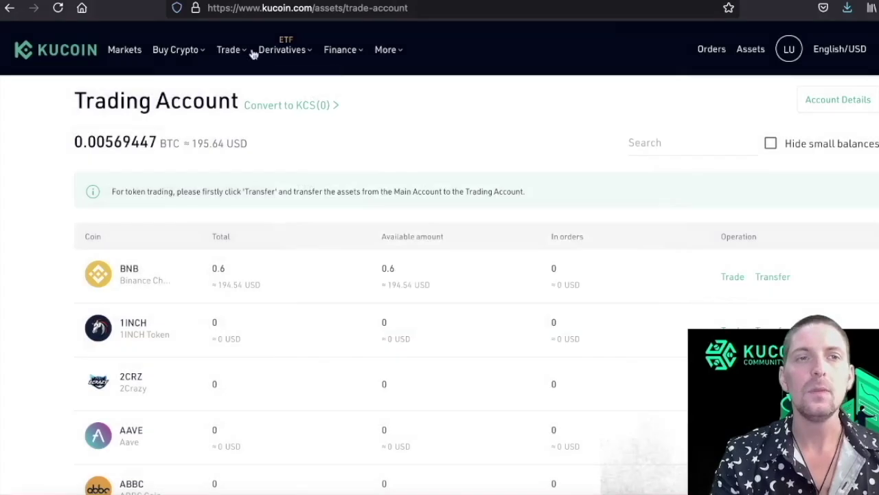
pyautogui.moveTo(233, 51)
pyautogui.click(173, 101)
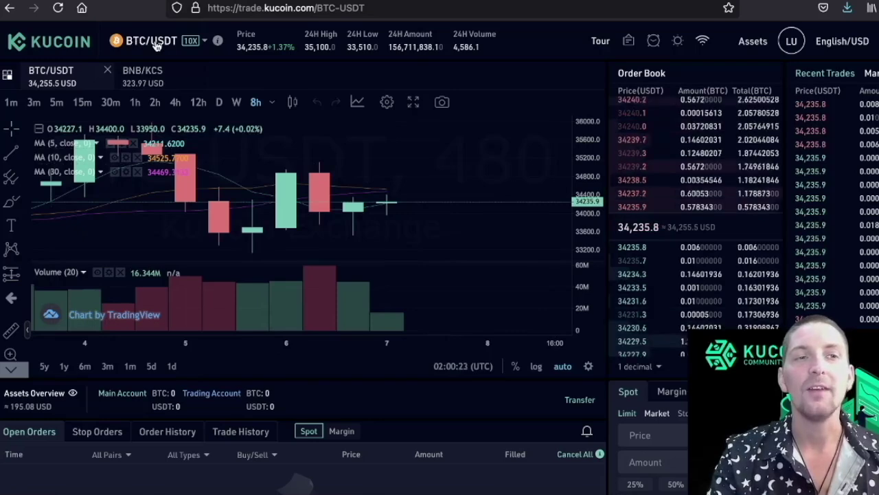
# Search the market list for BNB and open the BNB/KCS market.
pyautogui.click(157, 45)
pyautogui.click(78, 87)
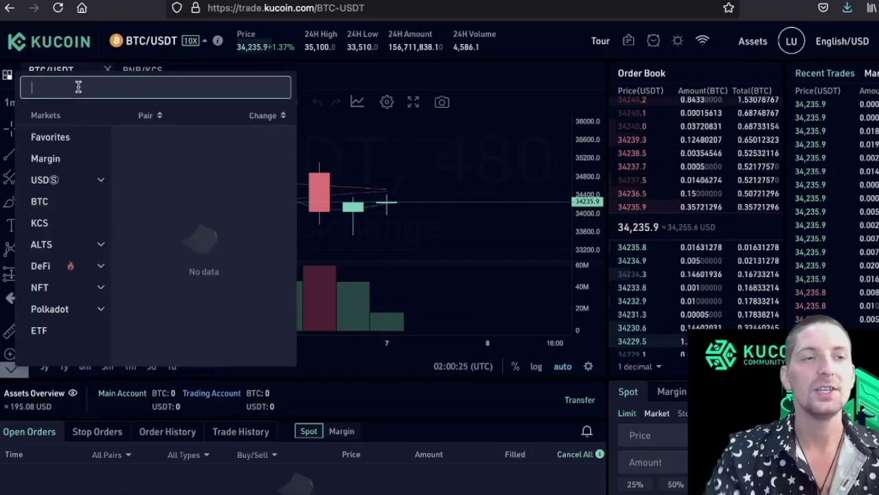
pyautogui.write('BNB')
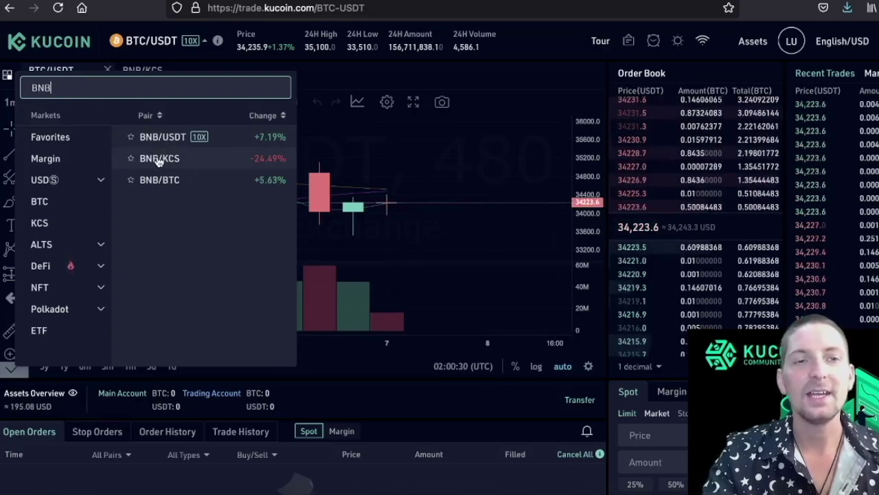
pyautogui.click(192, 165)
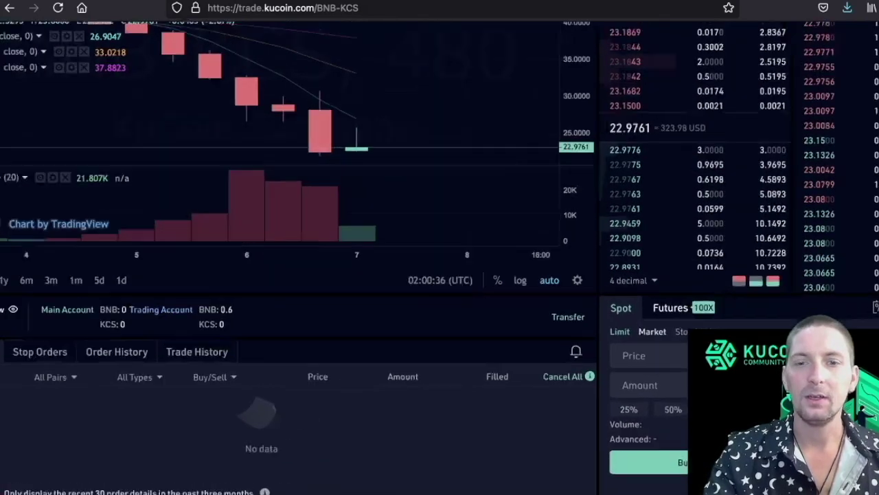
# Sell all 0.6 BNB with a market order, leaving 13.81471648 KCS.
pyautogui.scroll(5, 618, 343)
pyautogui.hscroll(3, 619, 343)
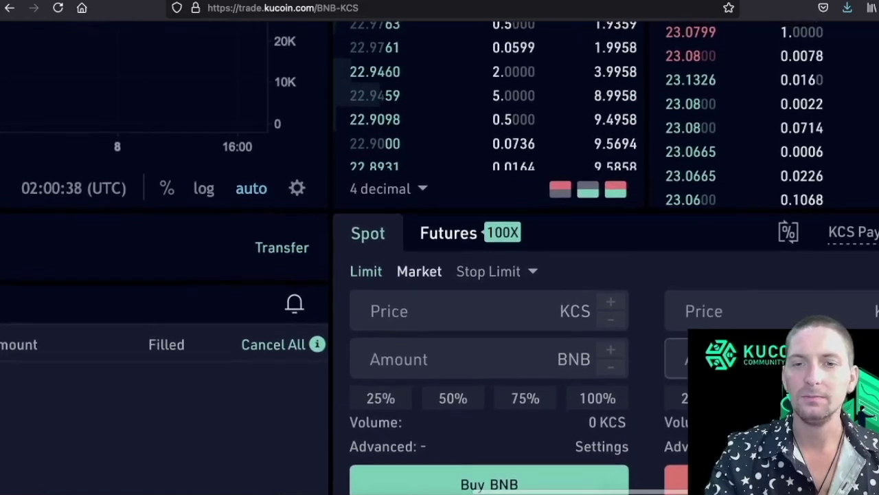
pyautogui.scroll(-2, 605, 275)
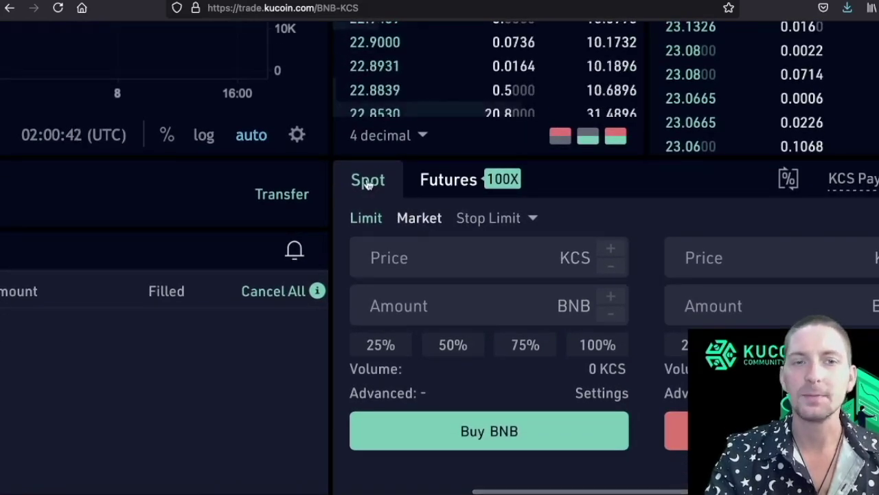
pyautogui.click(406, 218)
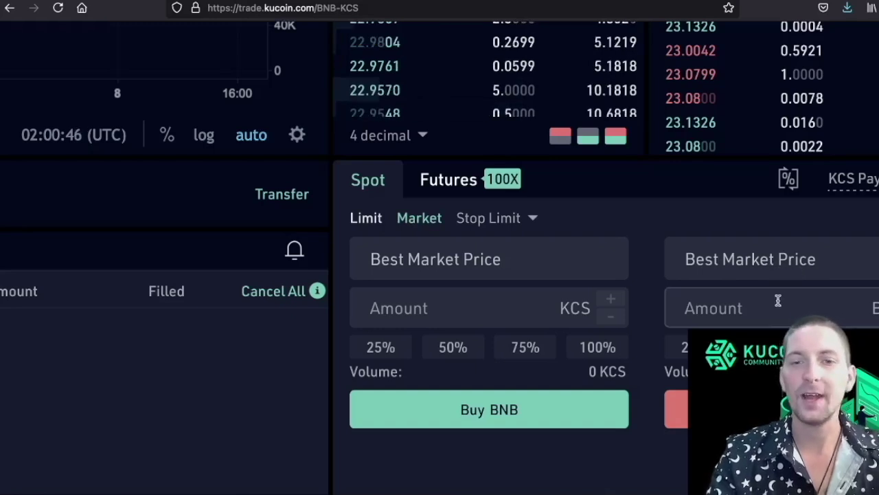
pyautogui.click(768, 347)
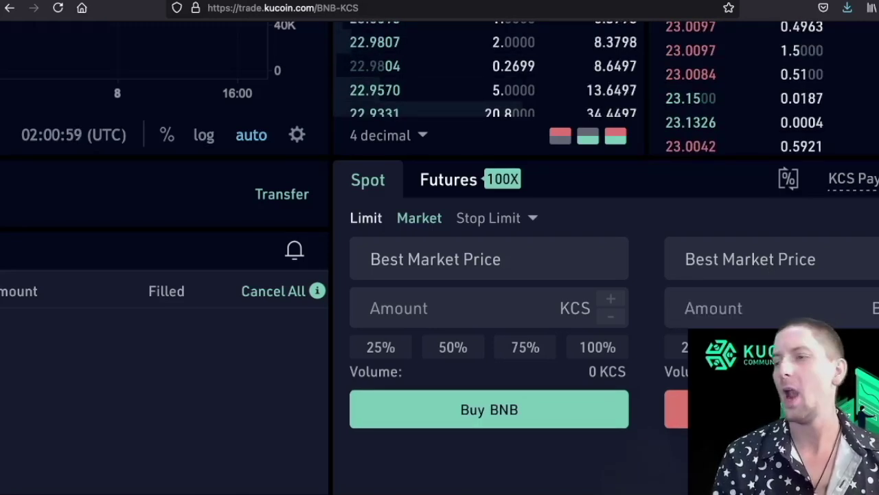
pyautogui.hotkey('ctrl', '0')
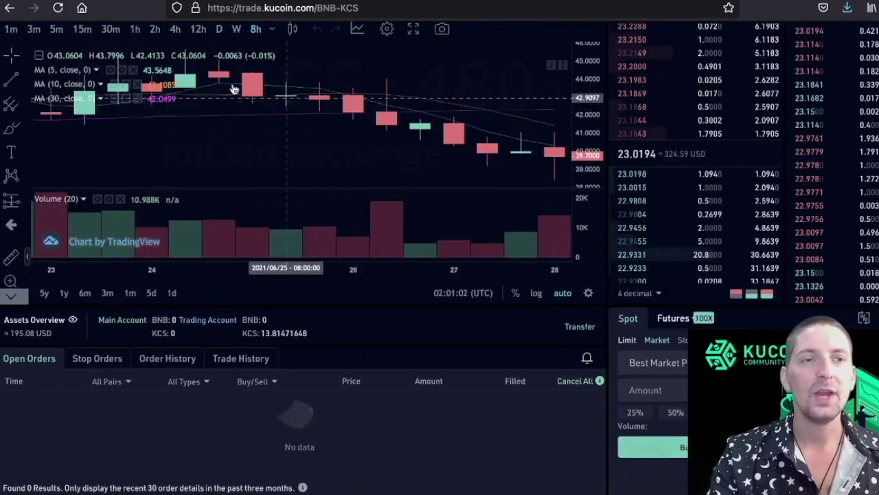
pyautogui.hotkey('ctrl', '+')
pyautogui.hotkey('ctrl', '+')
pyautogui.click(70, 45)
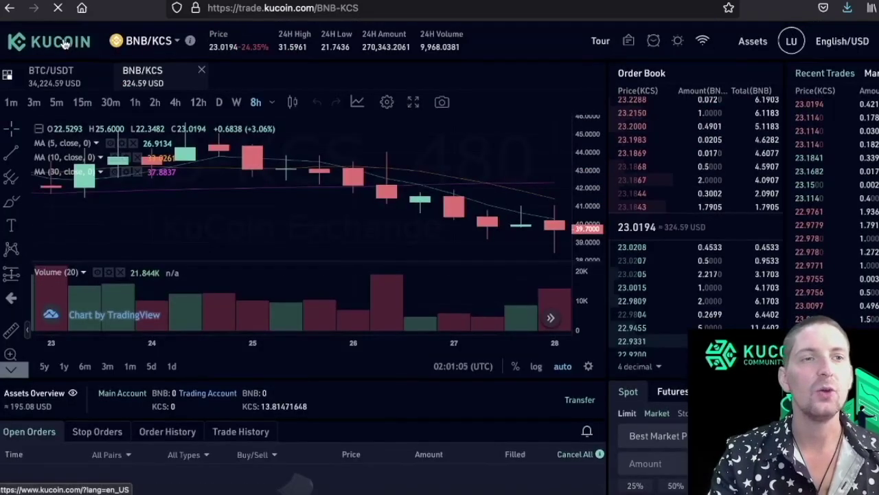
# Transfer the full available 13.81471648 KCS from the Trading Account to the Main Account.
pyautogui.moveTo(158, 50)
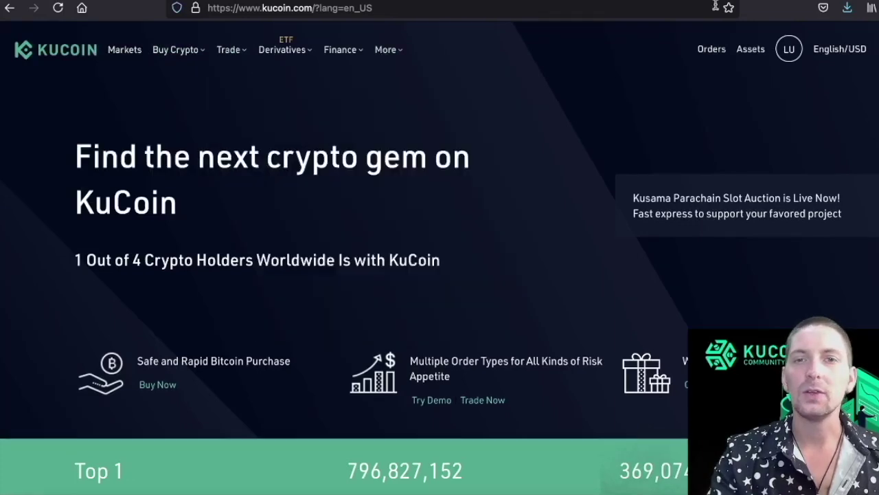
pyautogui.click(752, 48)
pyautogui.click(285, 101)
pyautogui.scroll(-1, 341, 237)
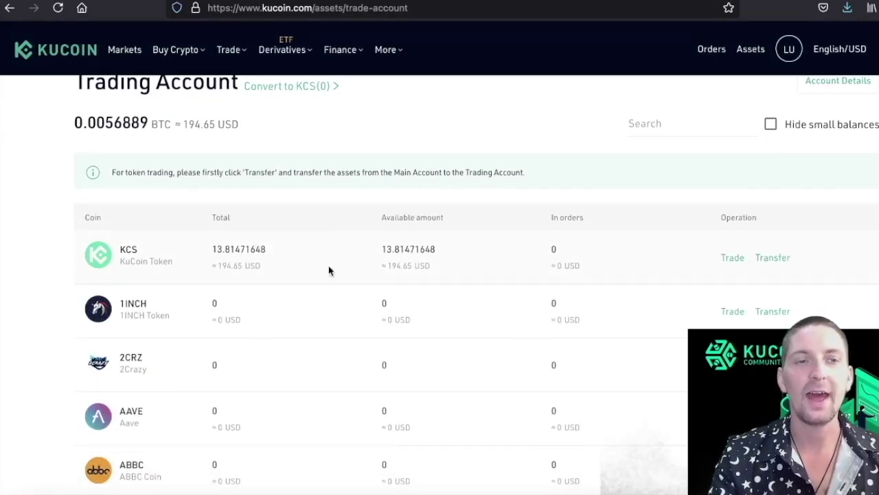
pyautogui.click(780, 261)
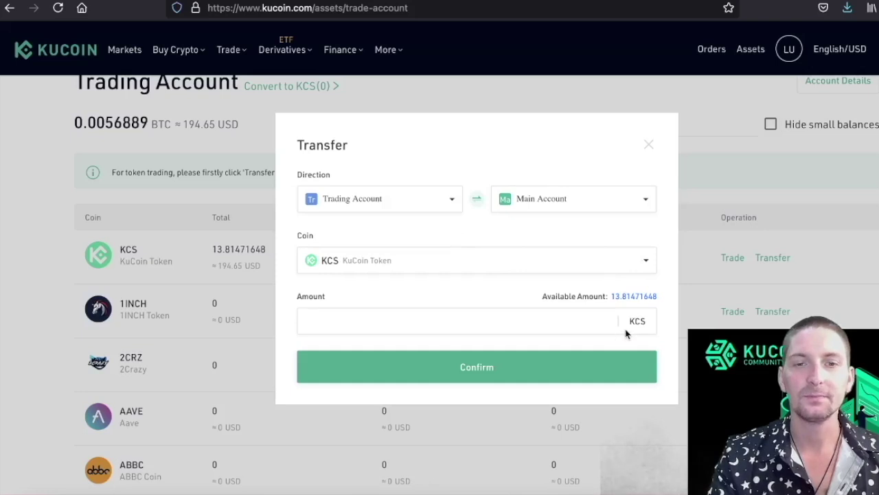
pyautogui.click(634, 297)
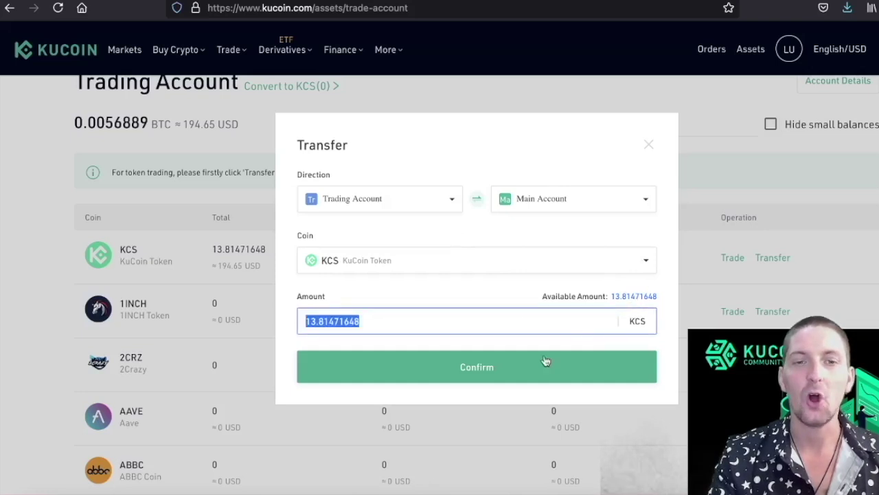
pyautogui.click(510, 367)
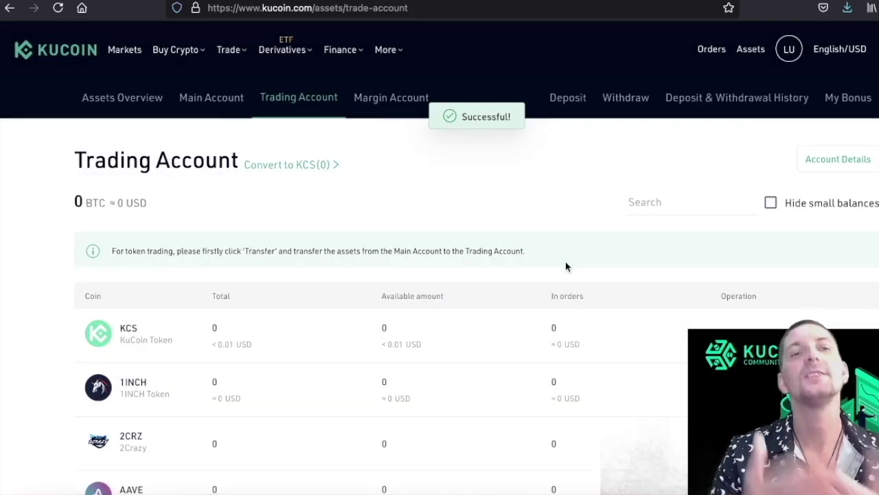
# With the KuCoin Main Account showing, switch MetaMask to the KCC network and copy its wallet address.
pyautogui.click(197, 103)
pyautogui.hotkey('alt', 'shift', 'm')
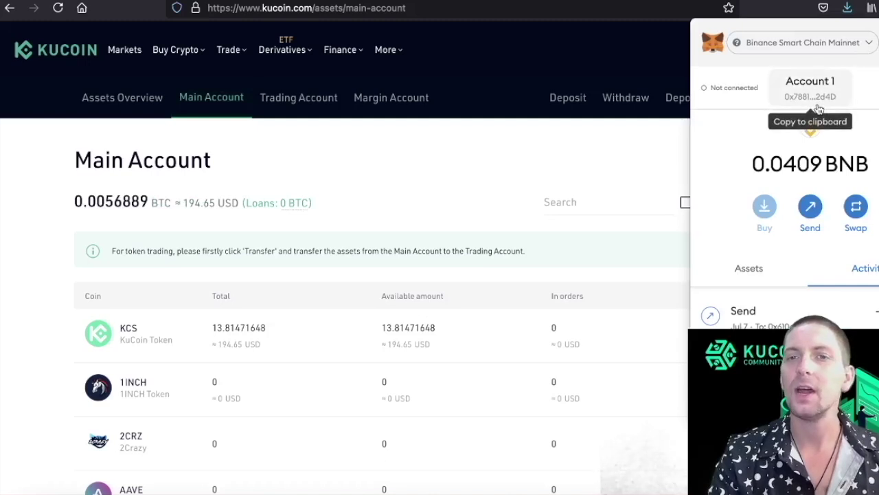
pyautogui.click(863, 45)
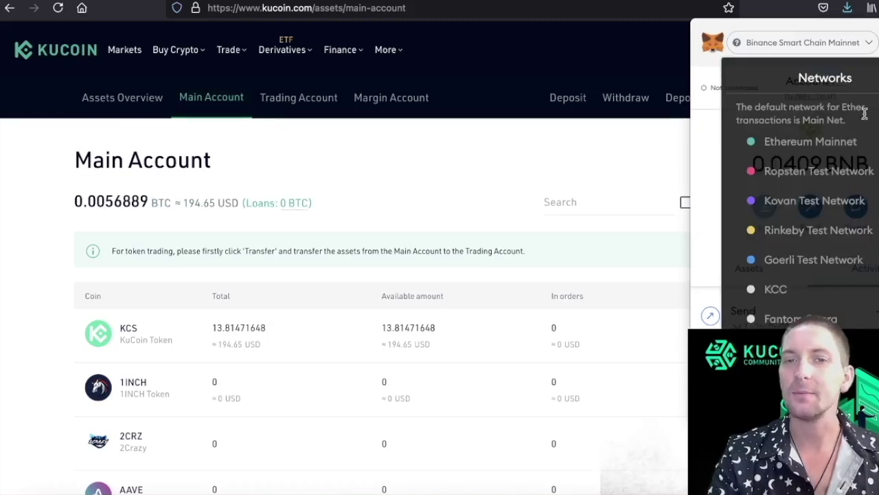
pyautogui.click(773, 289)
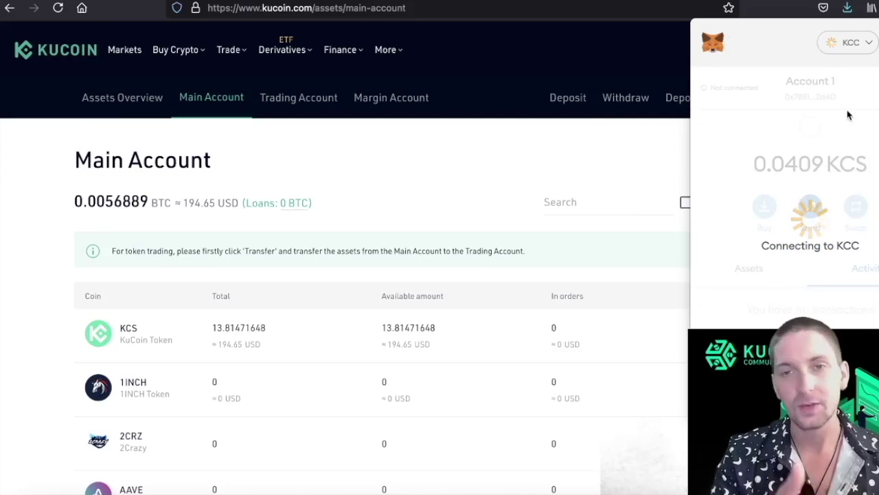
pyautogui.click(817, 97)
pyautogui.click(357, 192)
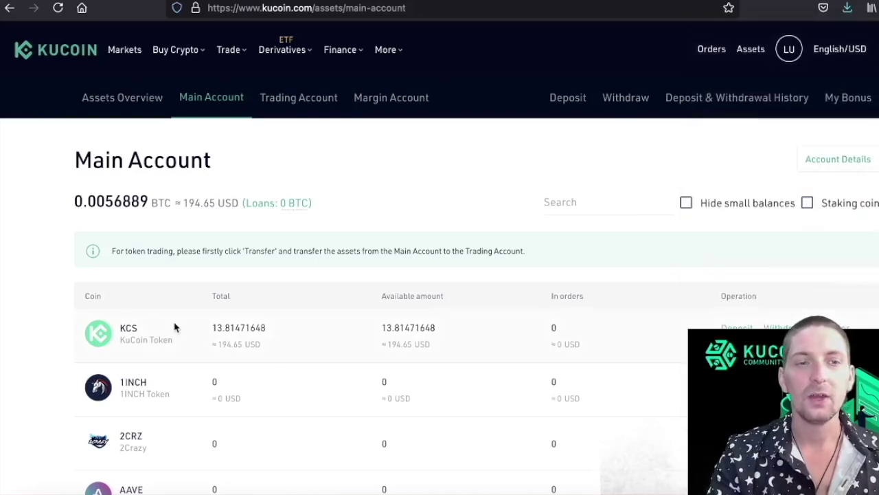
# Start a KCS withdrawal on the KCC network to the pasted MetaMask wallet address.
pyautogui.click(778, 328)
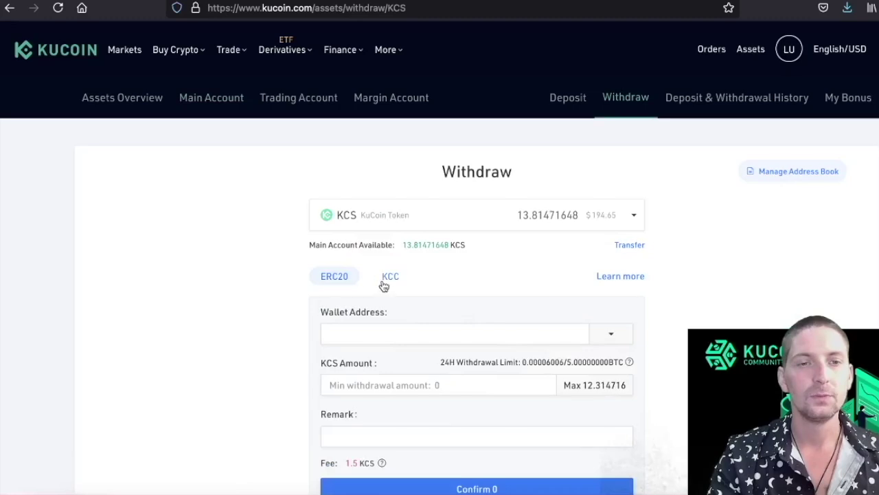
pyautogui.scroll(7, 483, 289)
pyautogui.scroll(2, 482, 284)
pyautogui.scroll(3, 467, 300)
pyautogui.hscroll(-5, 467, 300)
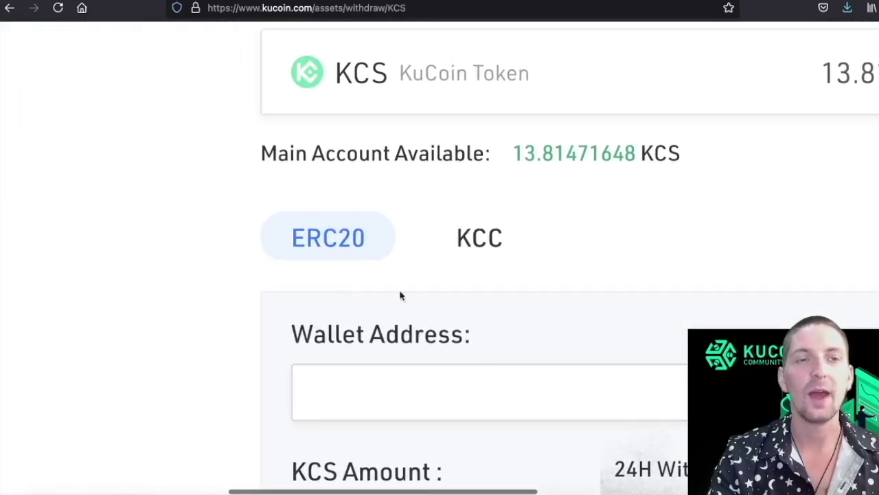
pyautogui.hscroll(5, 587, 263)
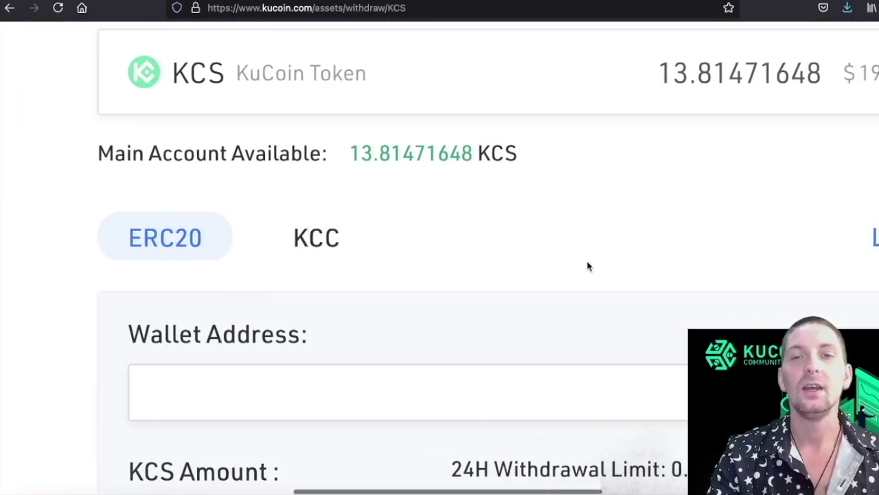
pyautogui.click(267, 244)
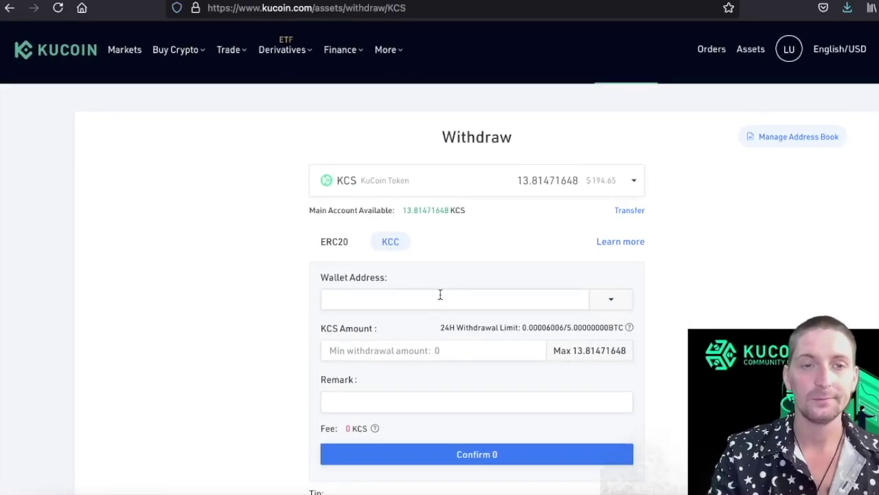
pyautogui.click(403, 382)
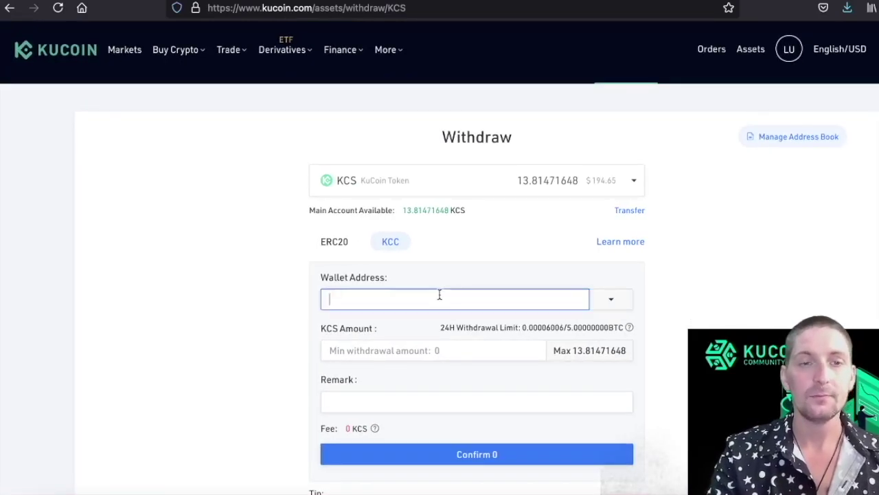
pyautogui.write('0x78815067c3926cc33F7770d87460BEC779F42d4D')
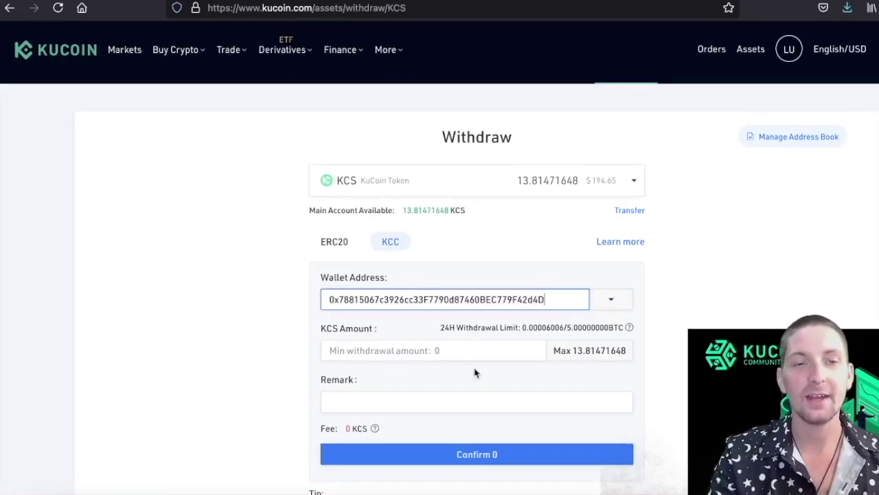
# Withdraw the maximum 13.81471648 KCS, accept the warning and complete security verification.
pyautogui.click(574, 351)
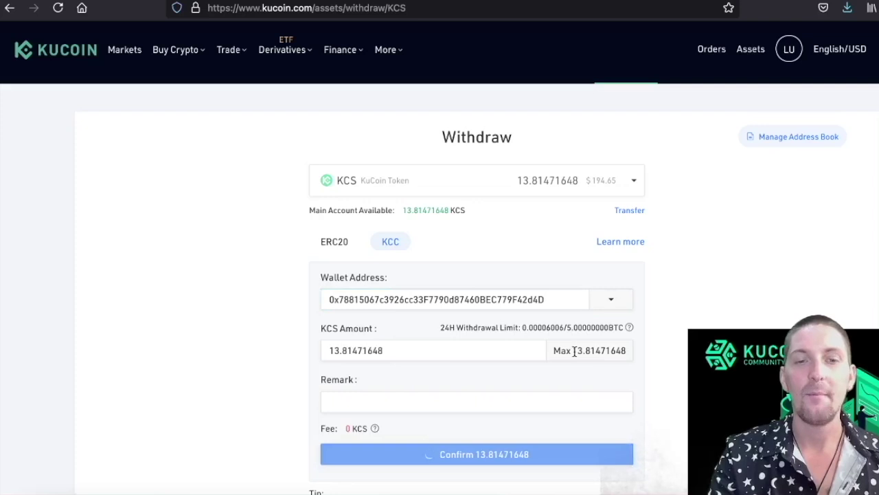
pyautogui.scroll(-2, 522, 370)
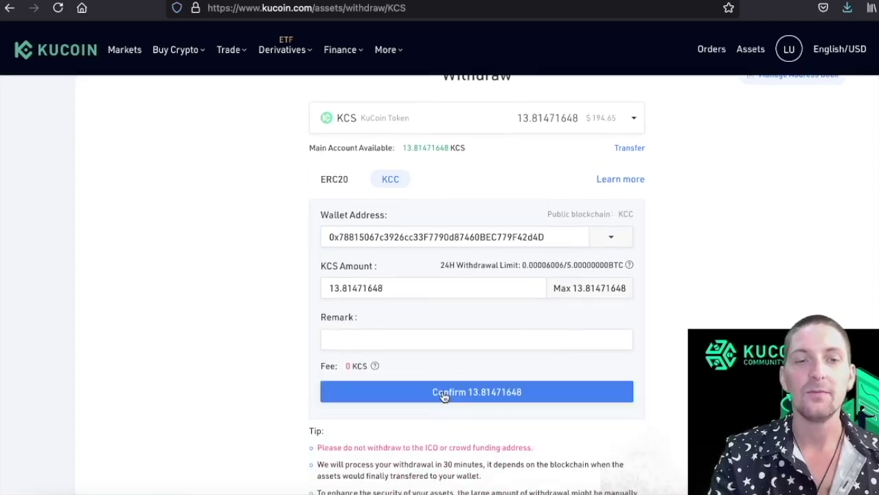
pyautogui.click(443, 394)
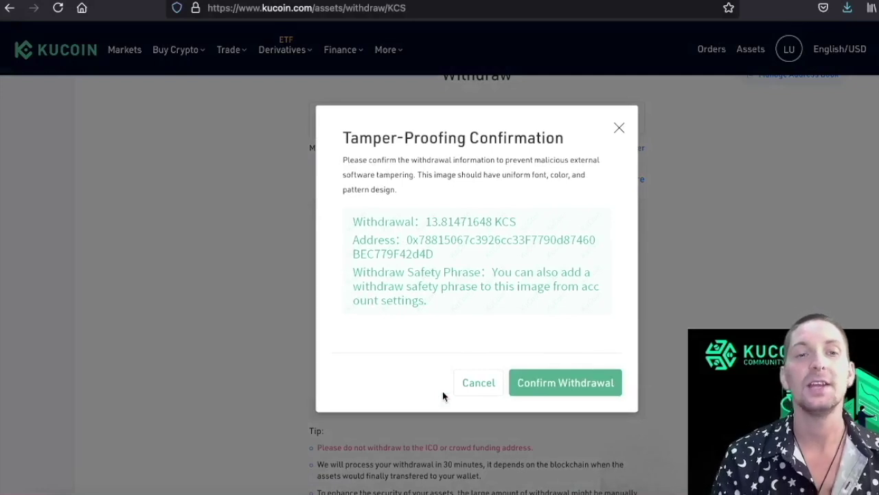
pyautogui.click(566, 383)
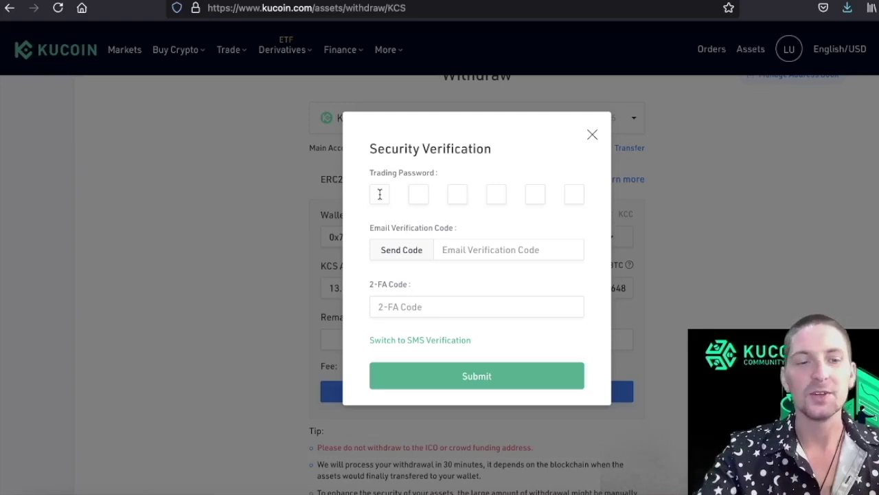
pyautogui.write('1')
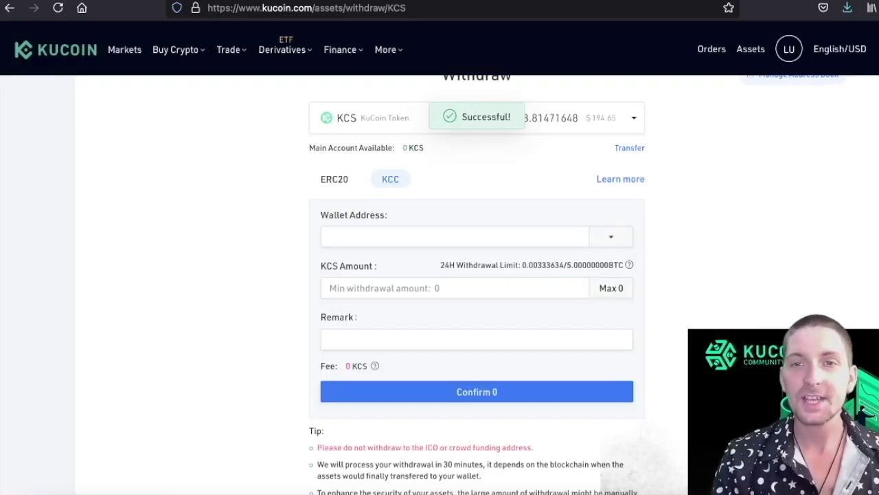
pyautogui.hotkey('alt', 'shift', 'm')
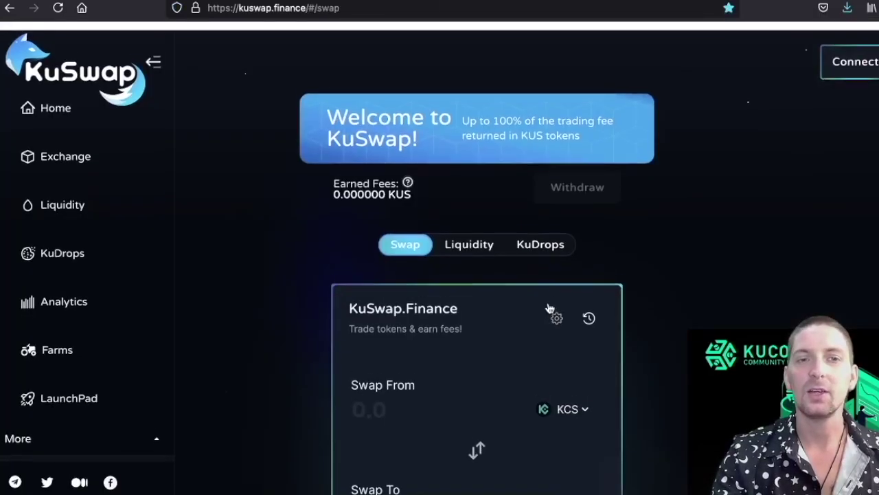
# Connect MetaMask to KuSwap so the swap-from KCS balance reads 14.0679.
pyautogui.scroll(-3, 548, 302)
pyautogui.scroll(3, 546, 304)
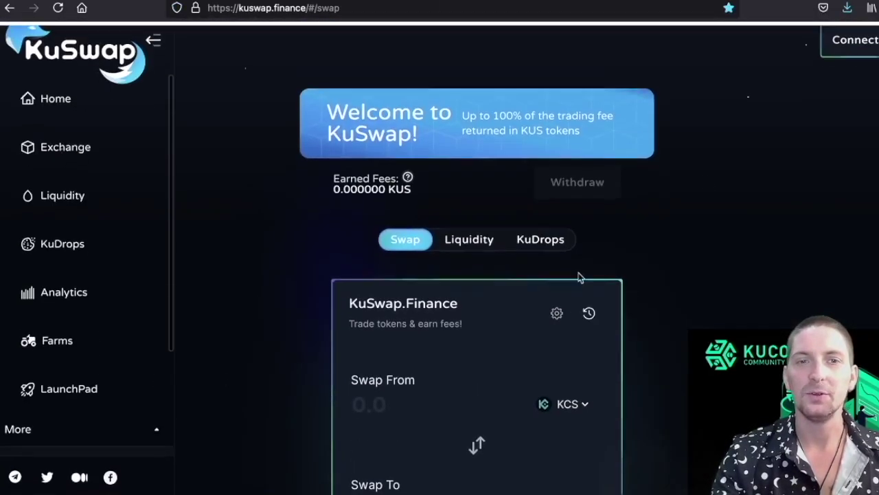
pyautogui.click(852, 54)
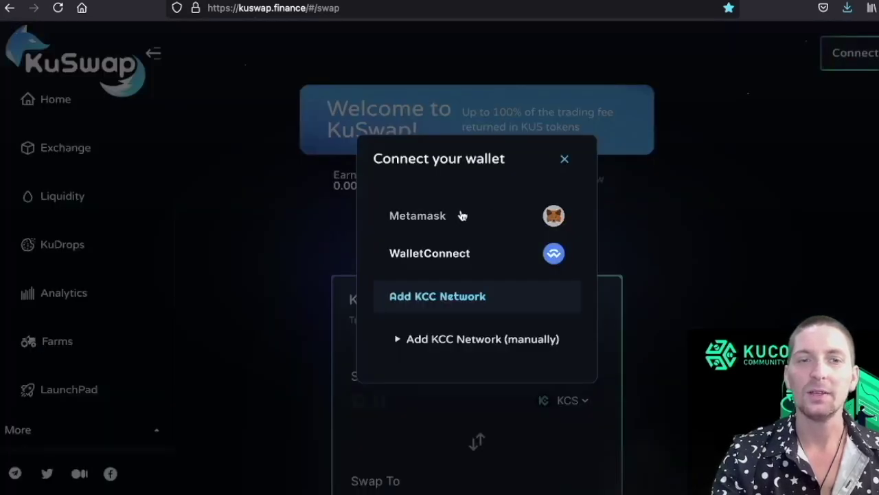
pyautogui.click(460, 215)
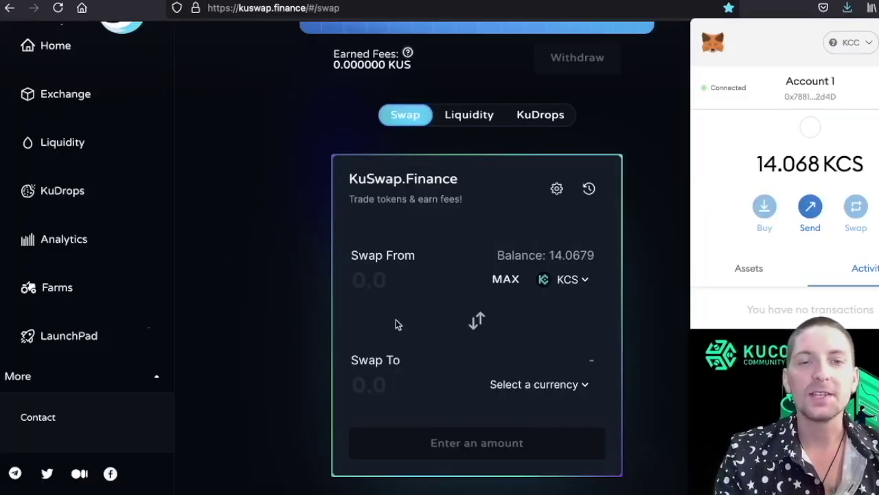
pyautogui.scroll(3, 616, 245)
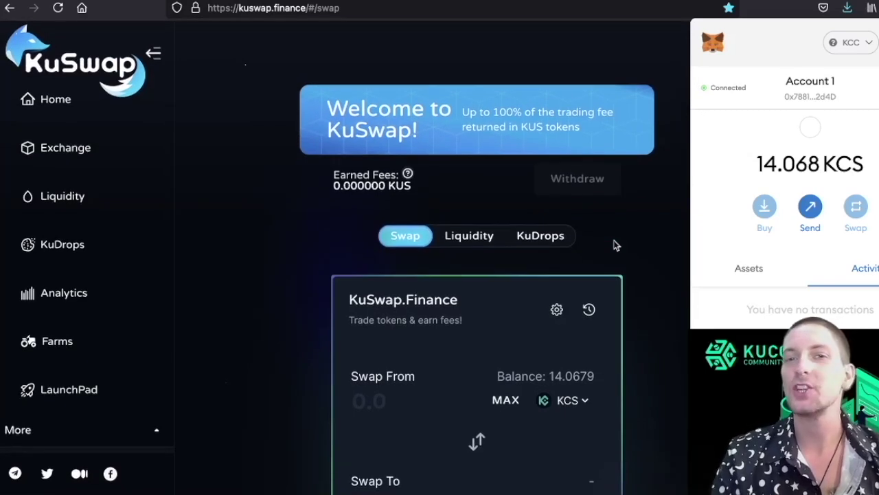